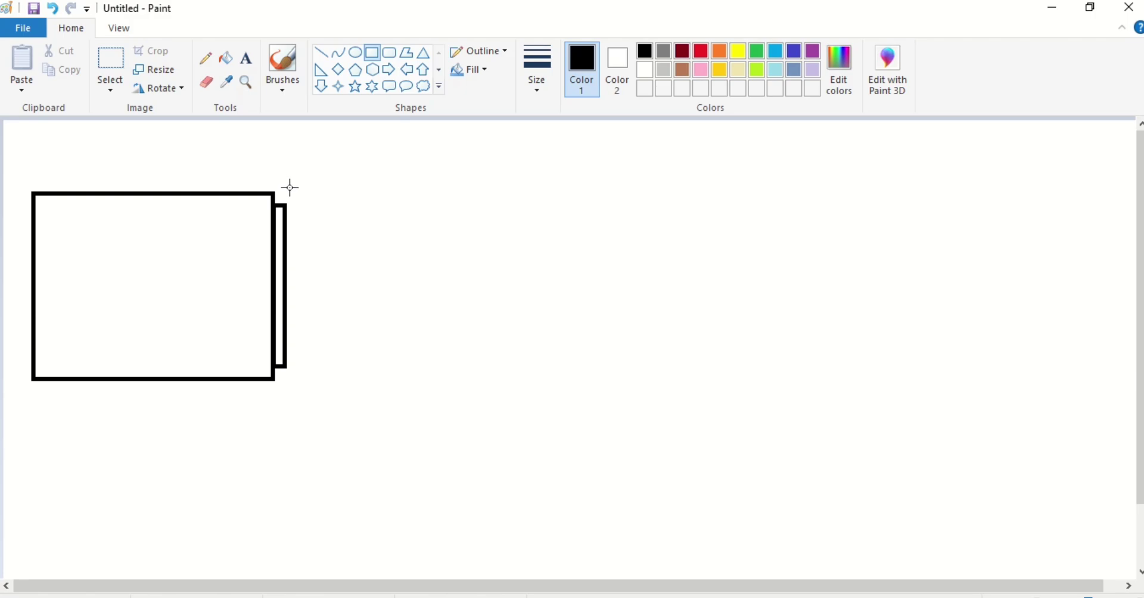
Step: Draw a long rectangle as the rear carriage, about as tall as the front one, with its front edge aligned to the narrow connector
left_click_drag(289, 187, 1031, 377)
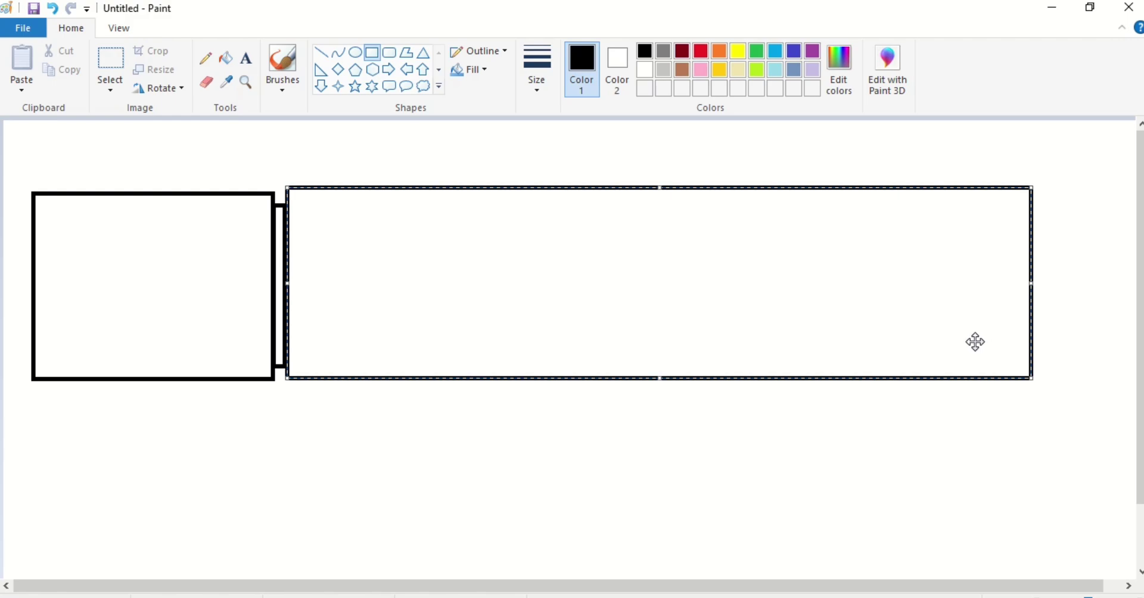
left_click_drag(975, 341, 975, 344)
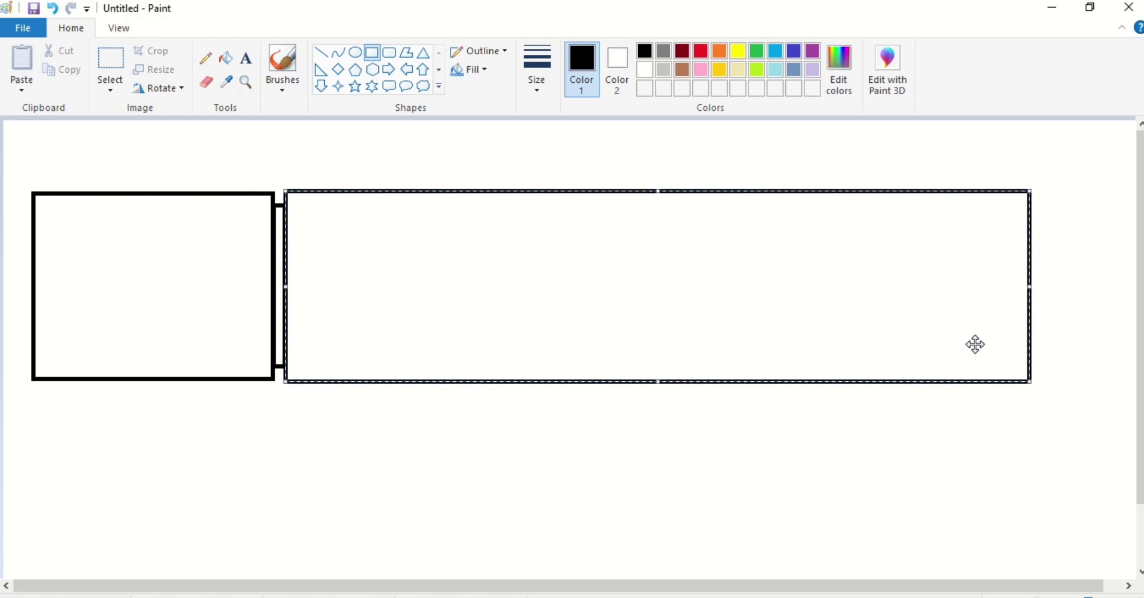
left_click(957, 473)
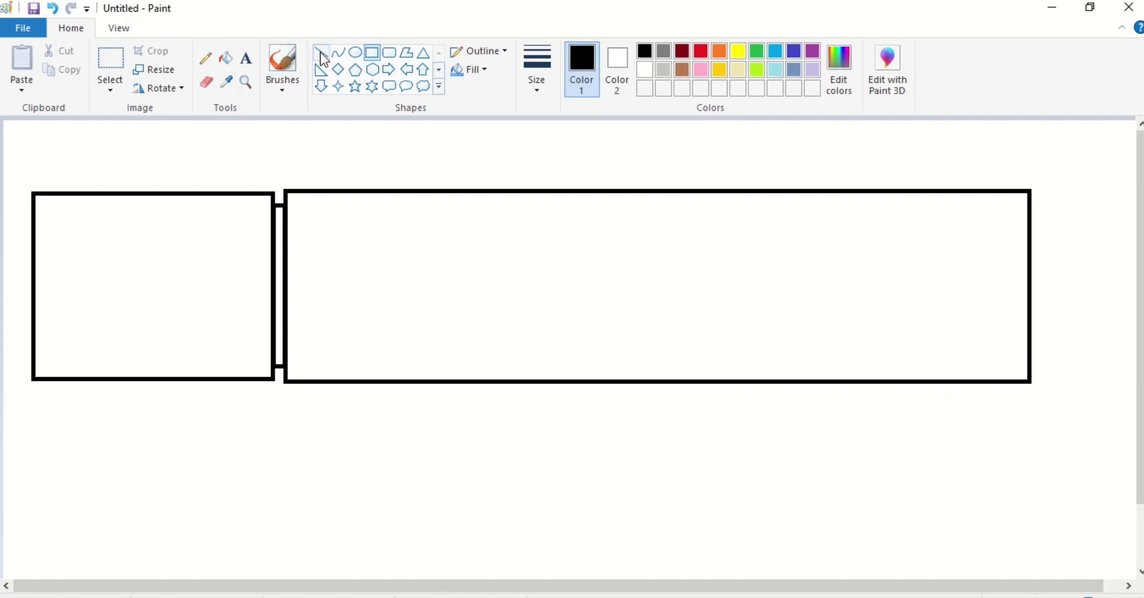
Step: Draw a small black circle with a thickened outline as a wheel in the blank area below the long carriage
left_click(356, 52)
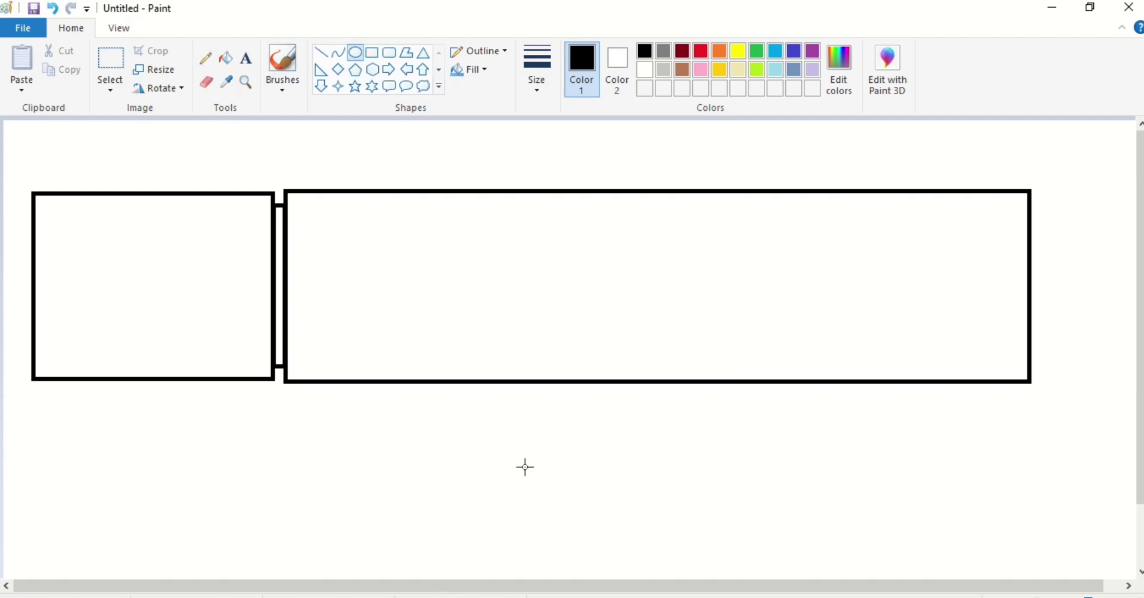
left_click_drag(525, 467, 578, 517)
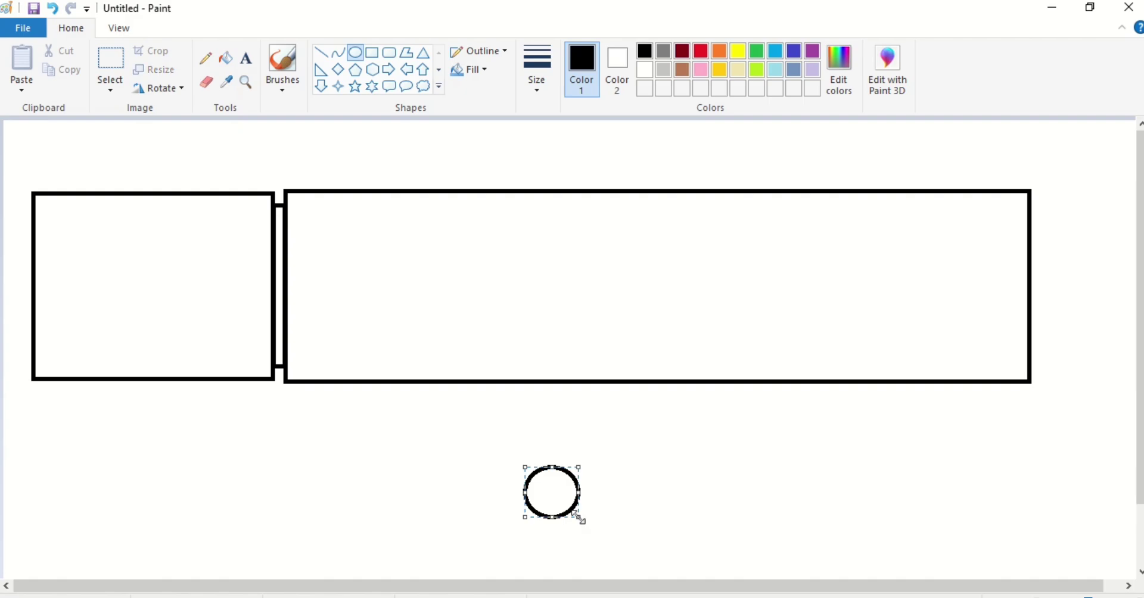
key("ctrl+plus")
key("ctrl+plus")
key("ctrl+plus")
key("ctrl+plus")
key("ctrl+plus")
left_click(688, 521)
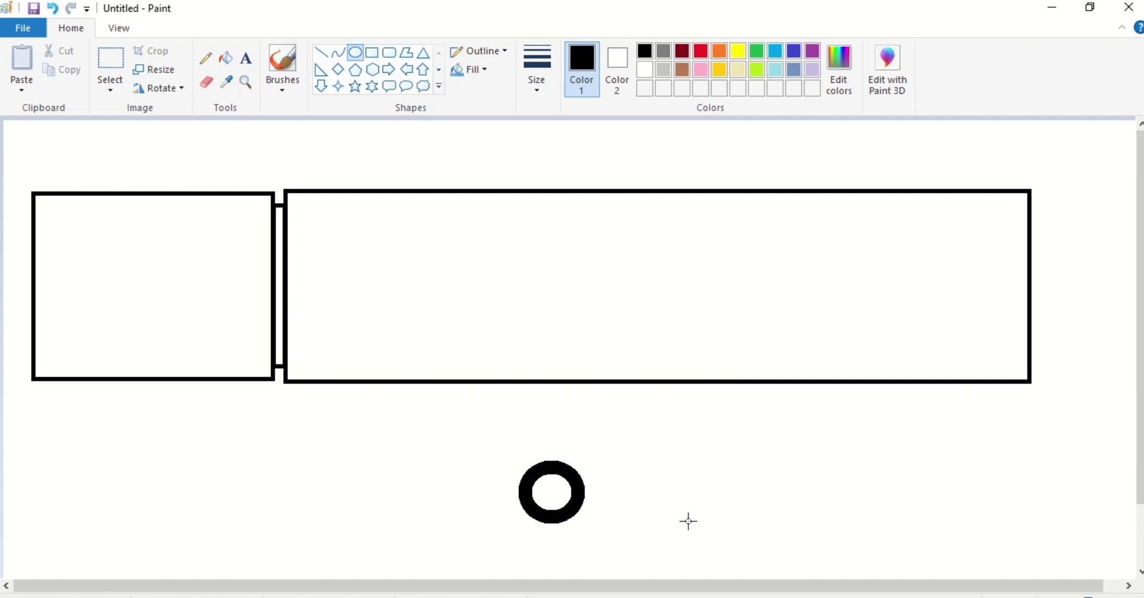
Step: Fill the wheel's centre with light gray
left_click(228, 59)
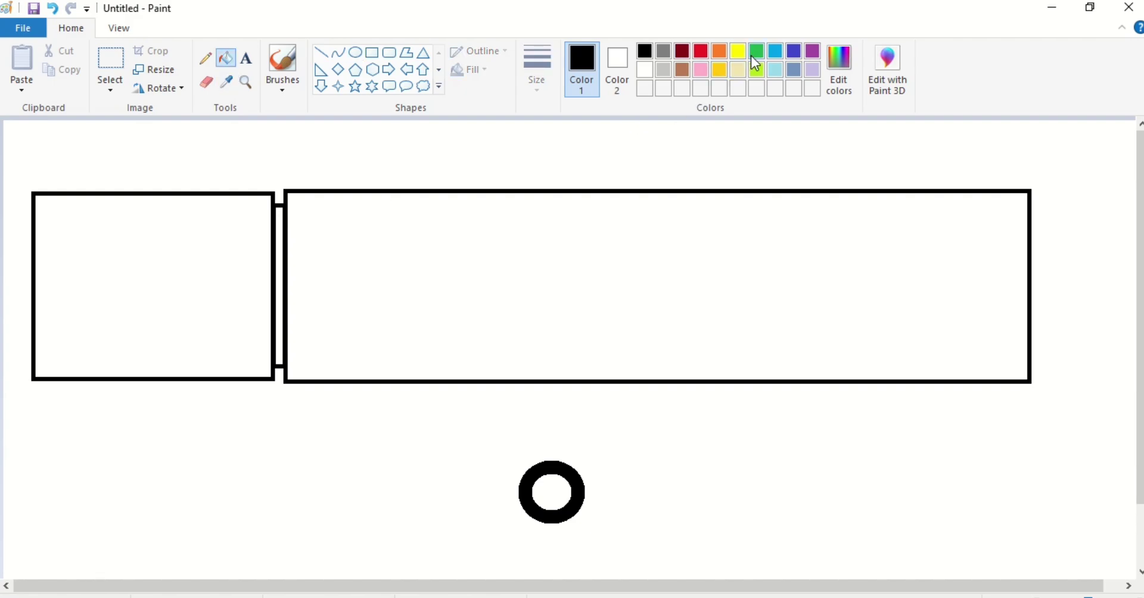
left_click(663, 70)
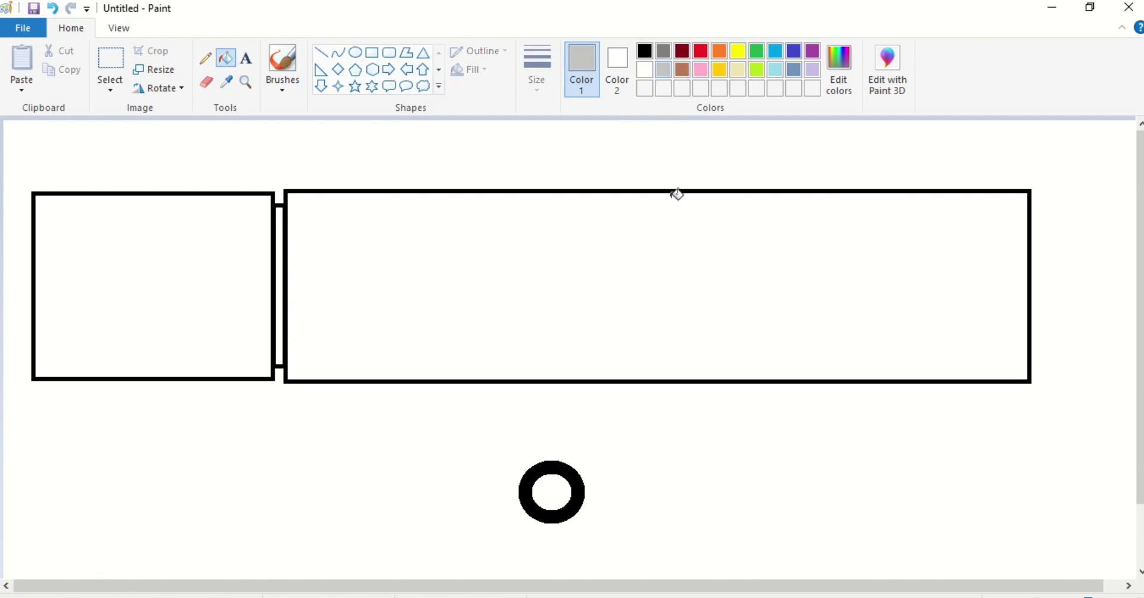
left_click(554, 489)
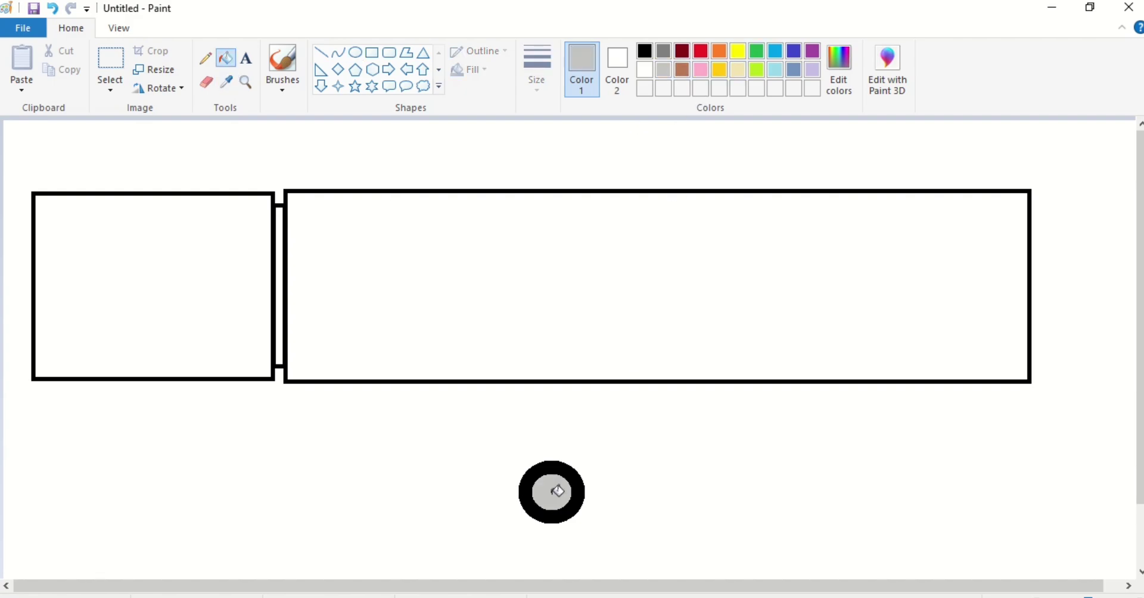
Step: Move the wheel toward the long carriage's rear end and place a copy under the front carriage's front corner, using transparent selection
left_click(119, 62)
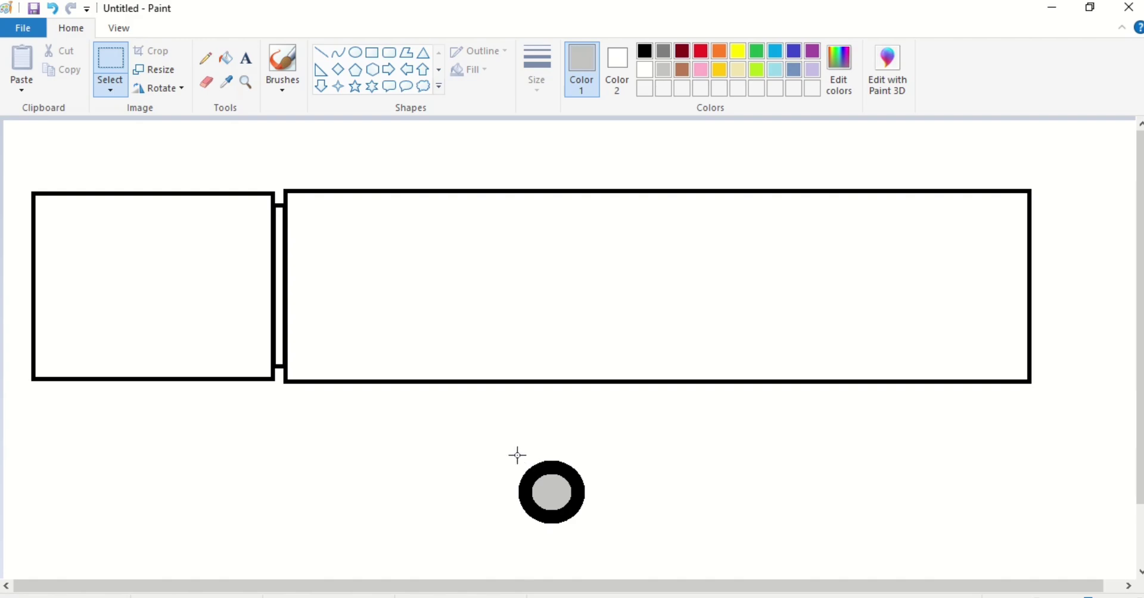
left_click_drag(509, 444, 935, 503)
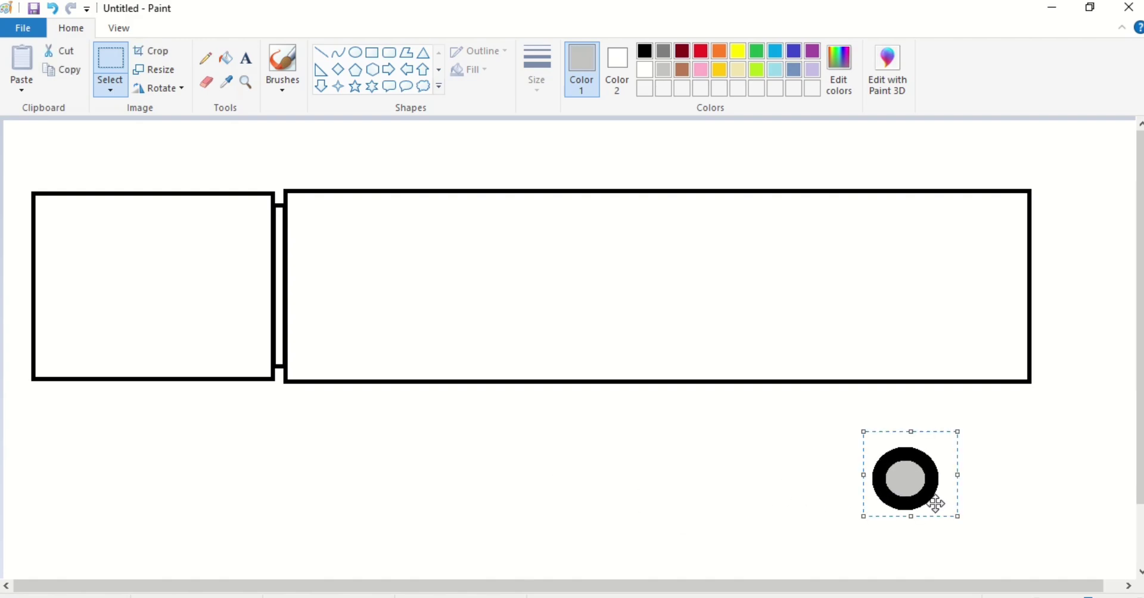
key("ctrl+c")
key("ctrl+v")
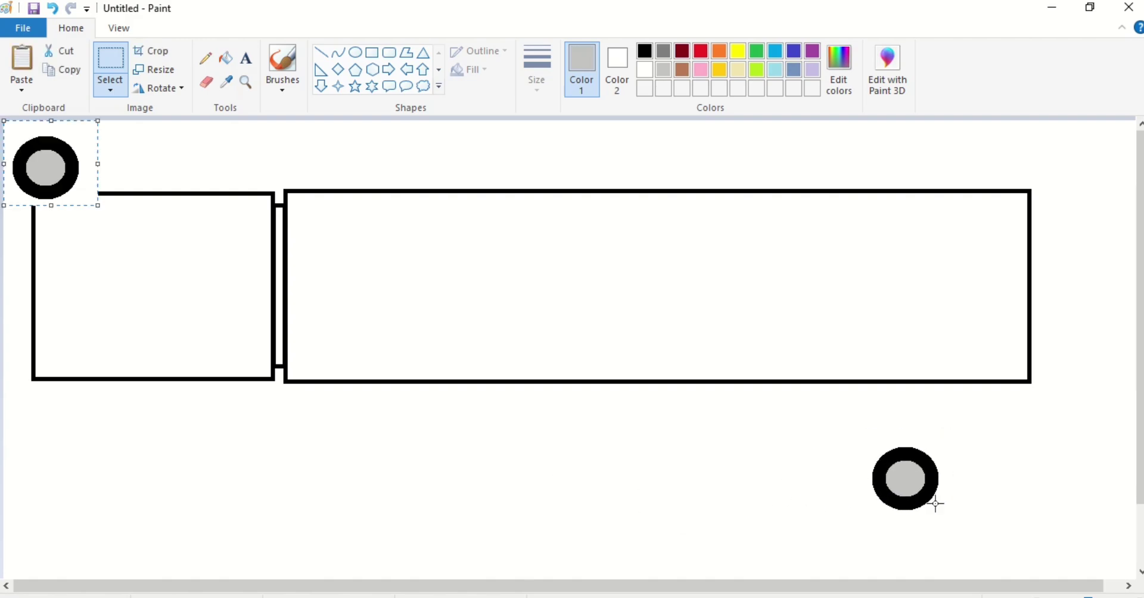
left_click_drag(71, 157, 189, 363)
left_click(114, 90)
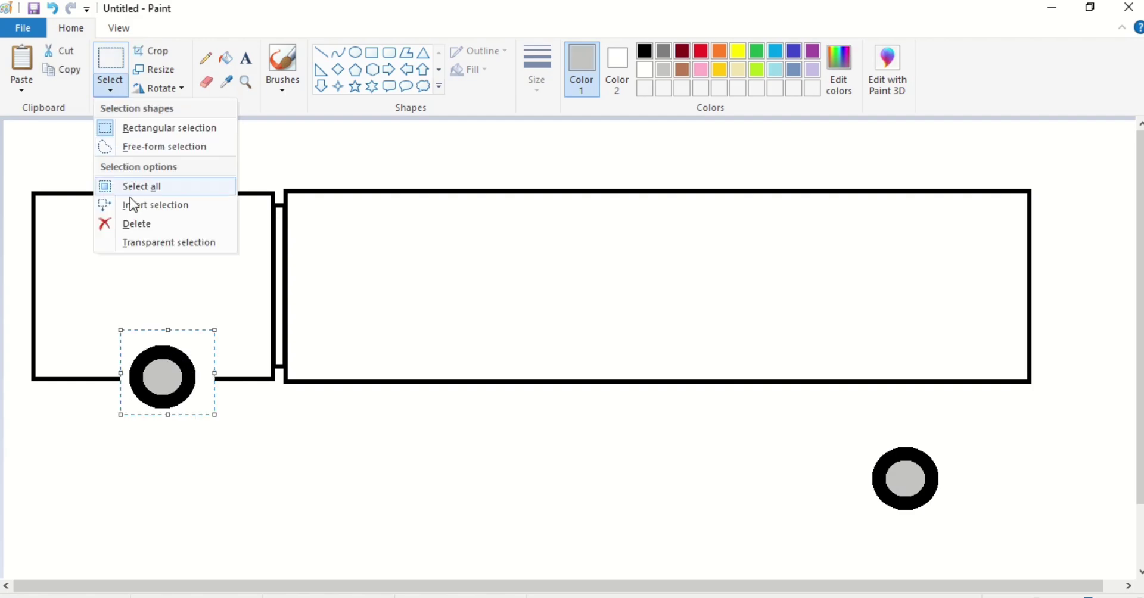
left_click(144, 243)
left_click_drag(156, 370, 58, 398)
Step: Paste two more wheels, one under the front carriage's rear corner and one under the long carriage's front corner
key("ctrl+v")
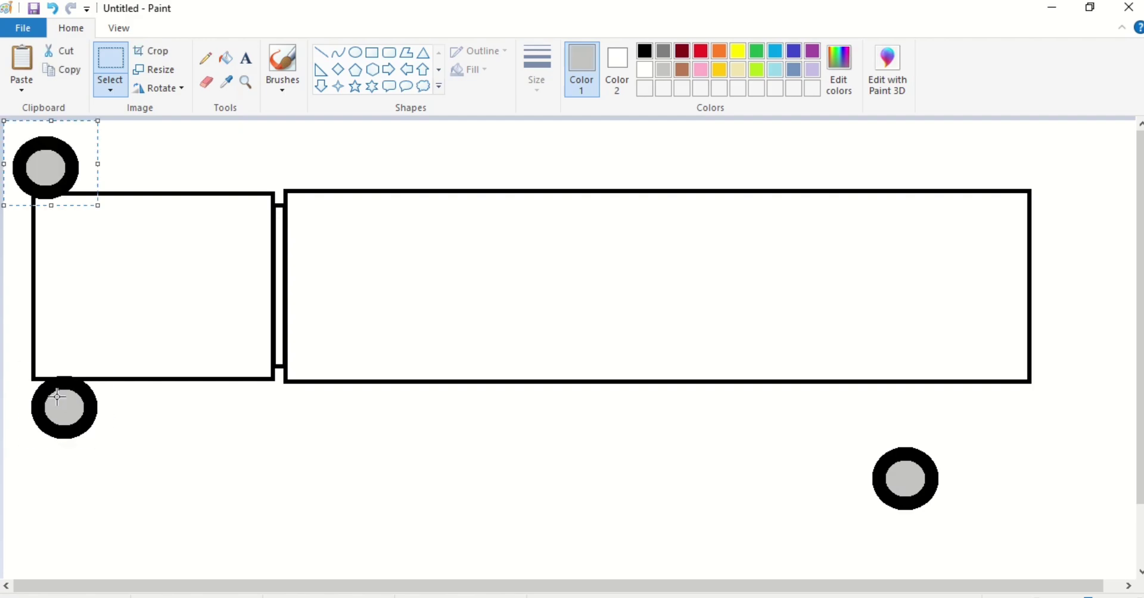
left_click_drag(50, 176, 246, 416)
key("ctrl+v")
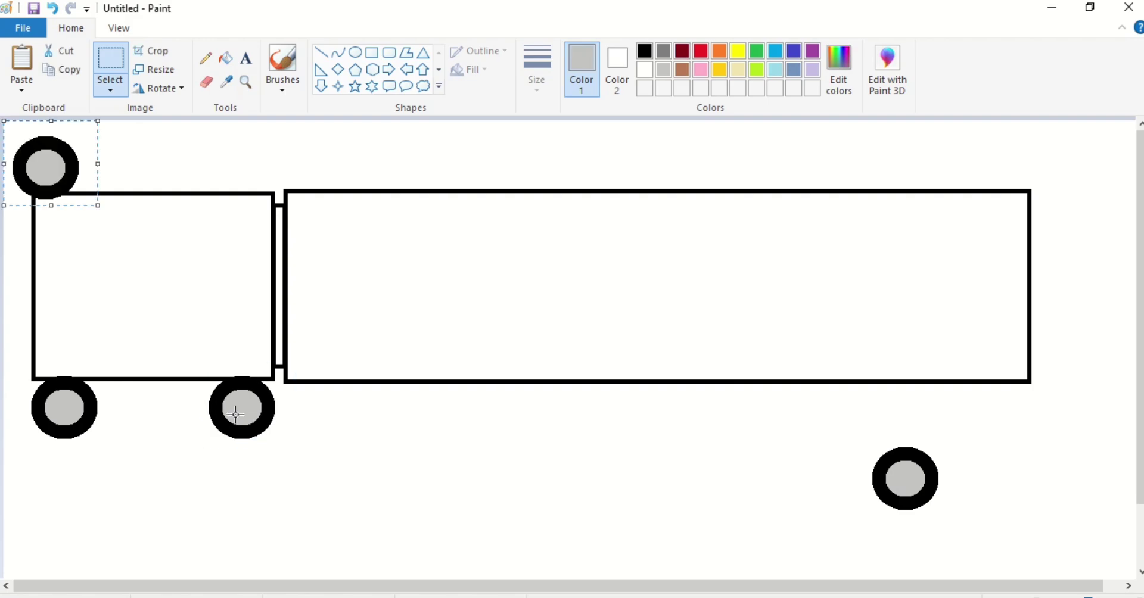
left_click_drag(59, 172, 332, 409)
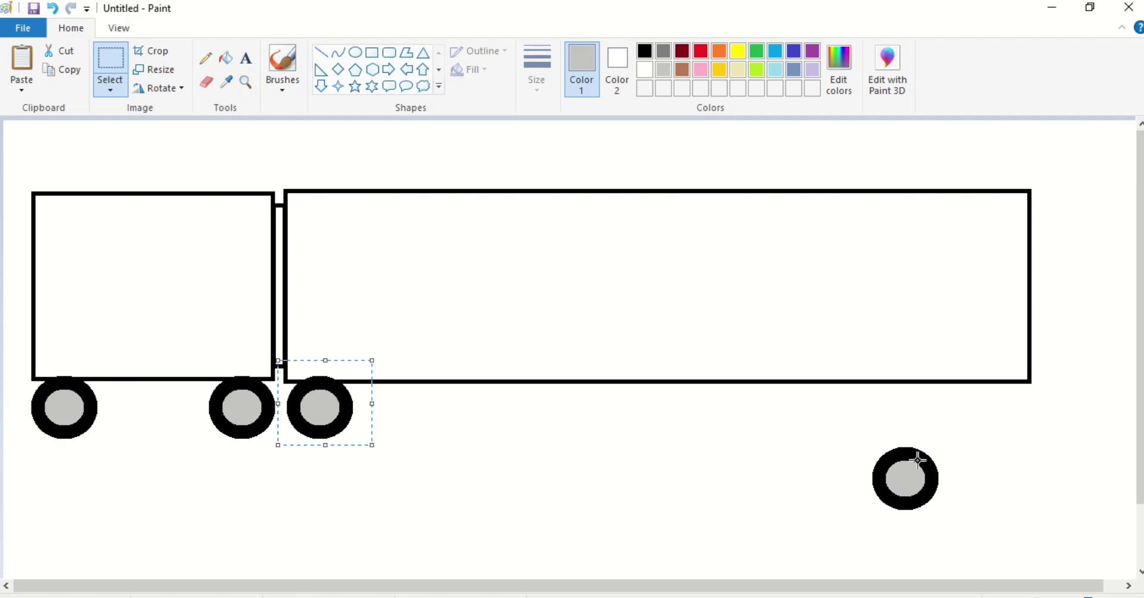
Step: Move the original wheel up against the underside of the long carriage's rear corner
left_click_drag(944, 442, 850, 531)
left_click_drag(927, 493, 1014, 427)
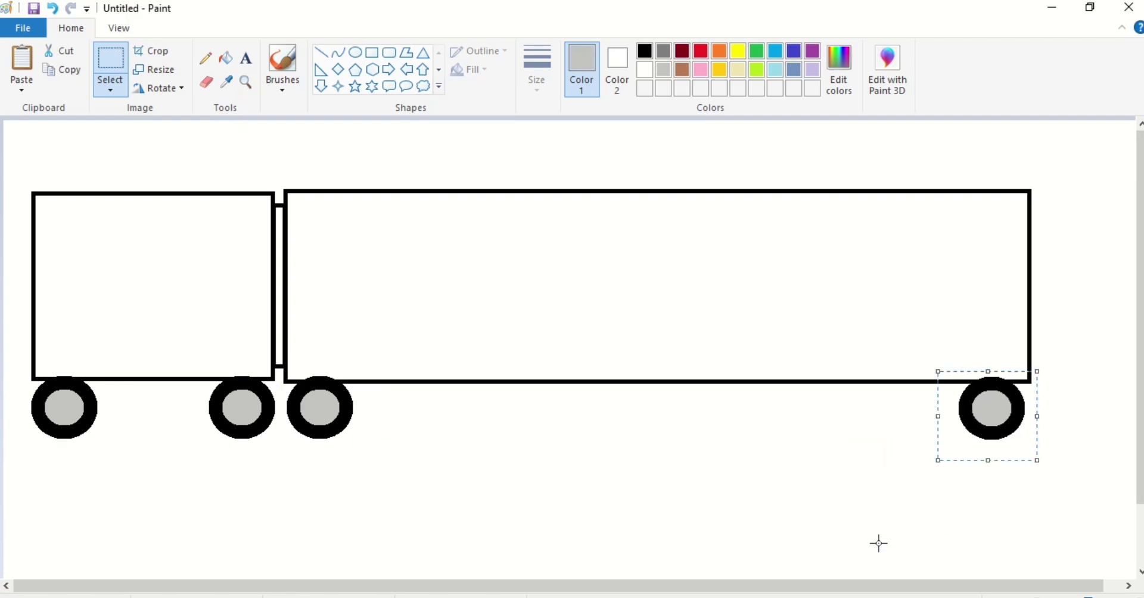
left_click(880, 542)
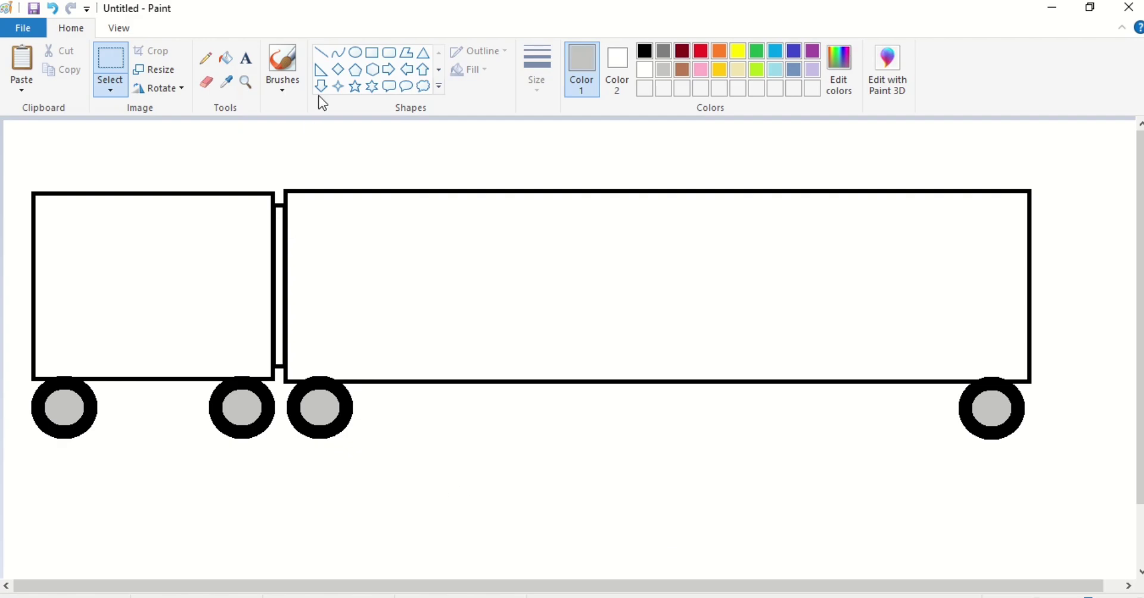
Step: Draw a large black window rectangle in the upper front part of the front carriage, with an outline as thin as the body's
left_click(372, 53)
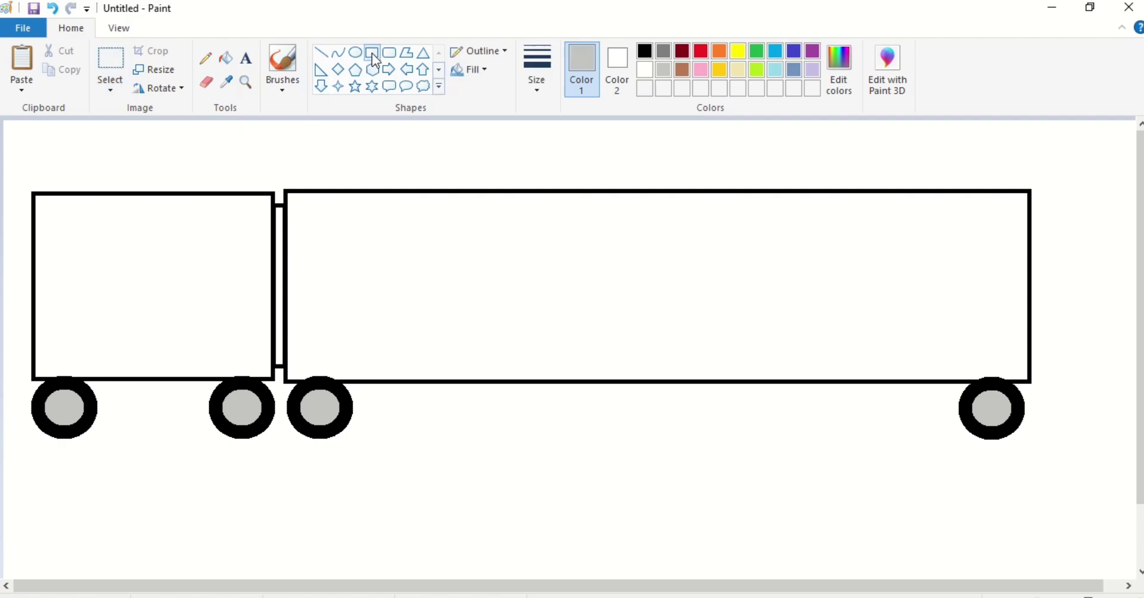
left_click(645, 53)
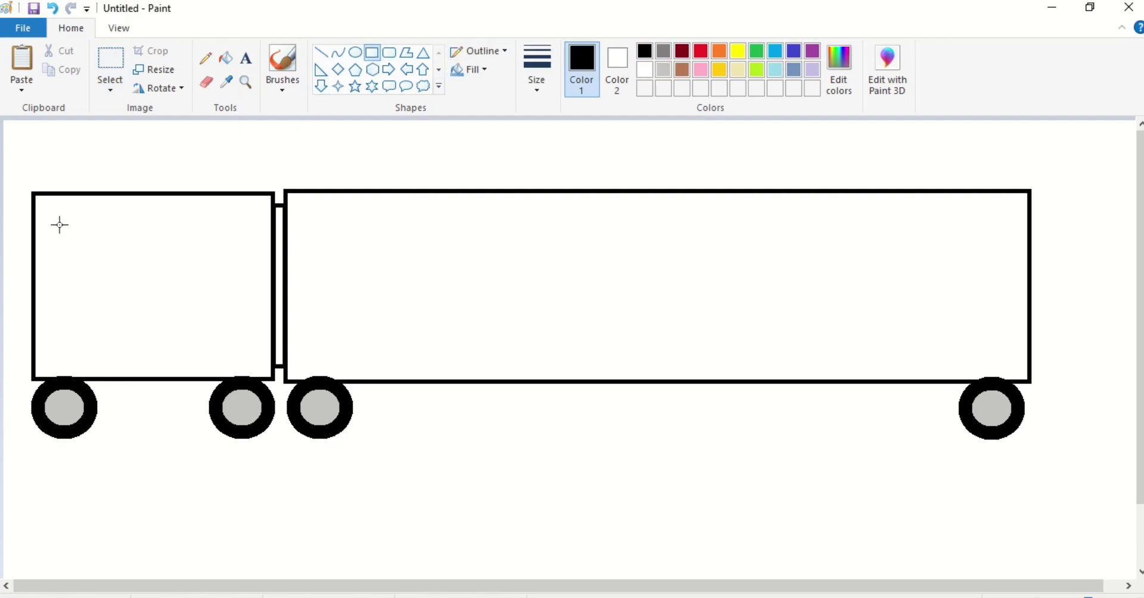
left_click_drag(42, 209, 167, 318)
key("ctrl+minus")
key("ctrl+minus")
key("ctrl+minus")
key("ctrl+minus")
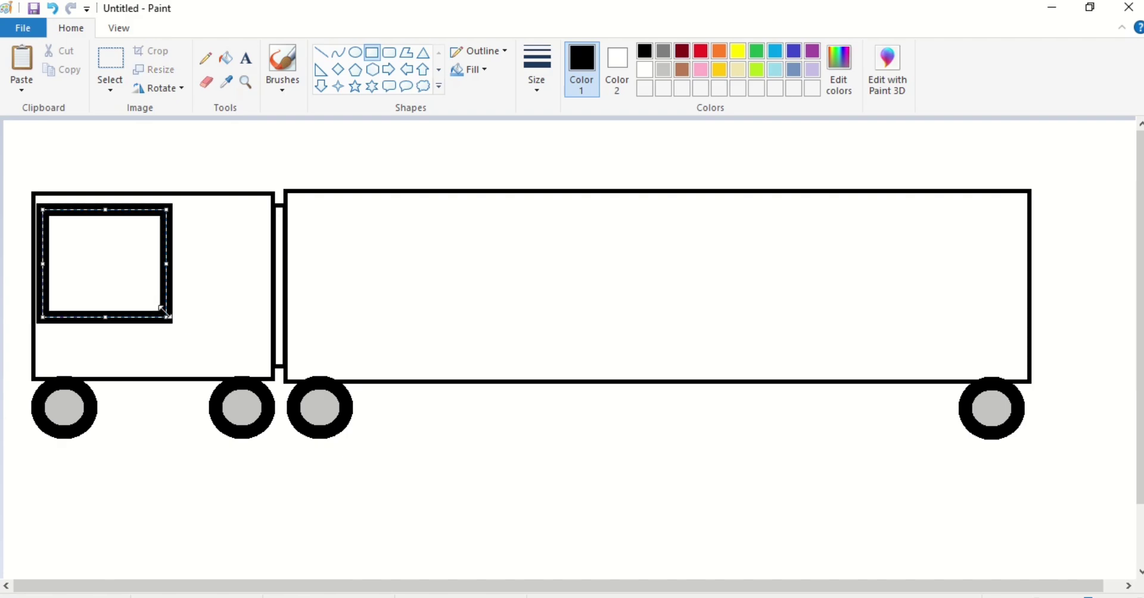
key("ctrl+minus")
key("ctrl+minus")
key("ctrl+minus")
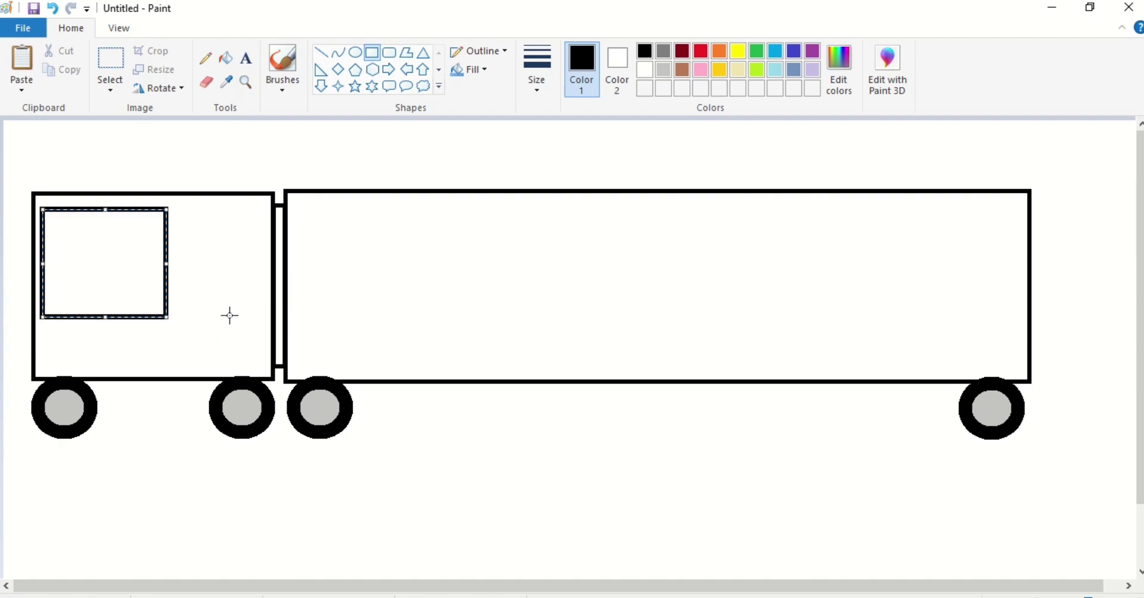
Step: Draw a small T-shaped fixture from two rectangles against the front carriage's rear wall
mouse_move(224, 292)
left_mouse_down()
mouse_move(272, 306)
mouse_move(260, 340)
left_mouse_up()
left_click(345, 308)
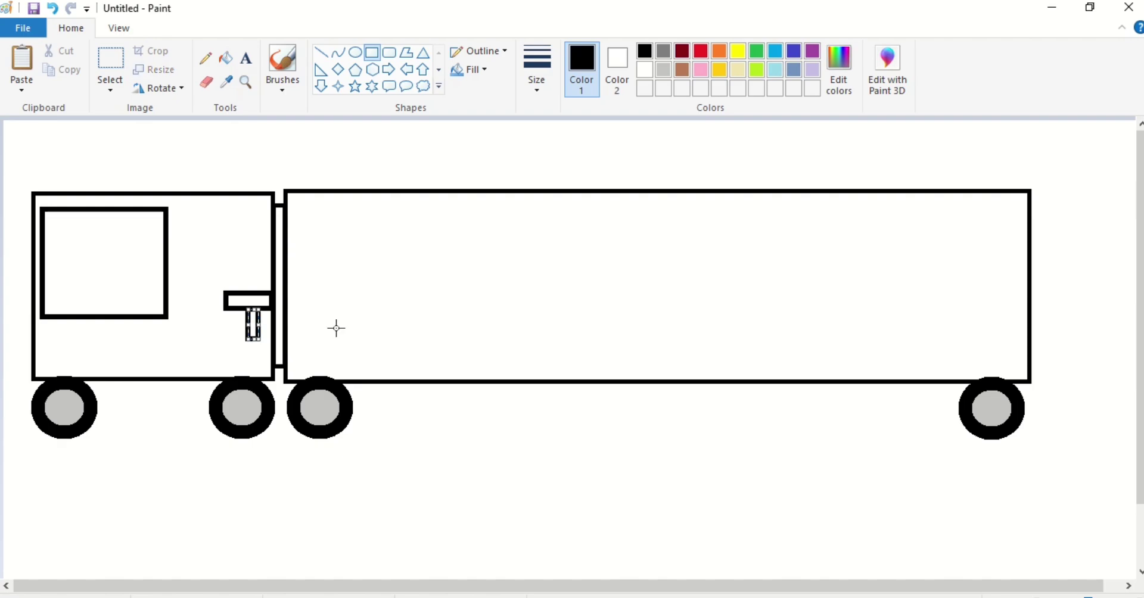
left_click(334, 326)
Step: Draw a window near the front of the long carriage and a full-height door rectangle behind it, removing any stray mark
left_click_drag(302, 216, 391, 294)
left_click(447, 253)
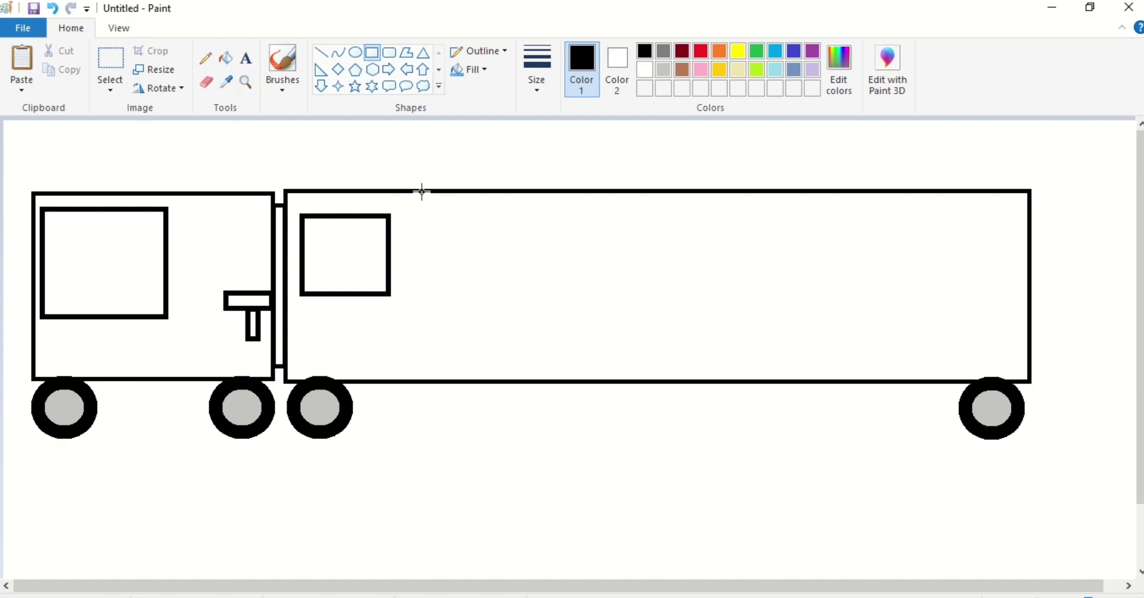
left_click_drag(419, 193, 522, 377)
left_click(495, 450)
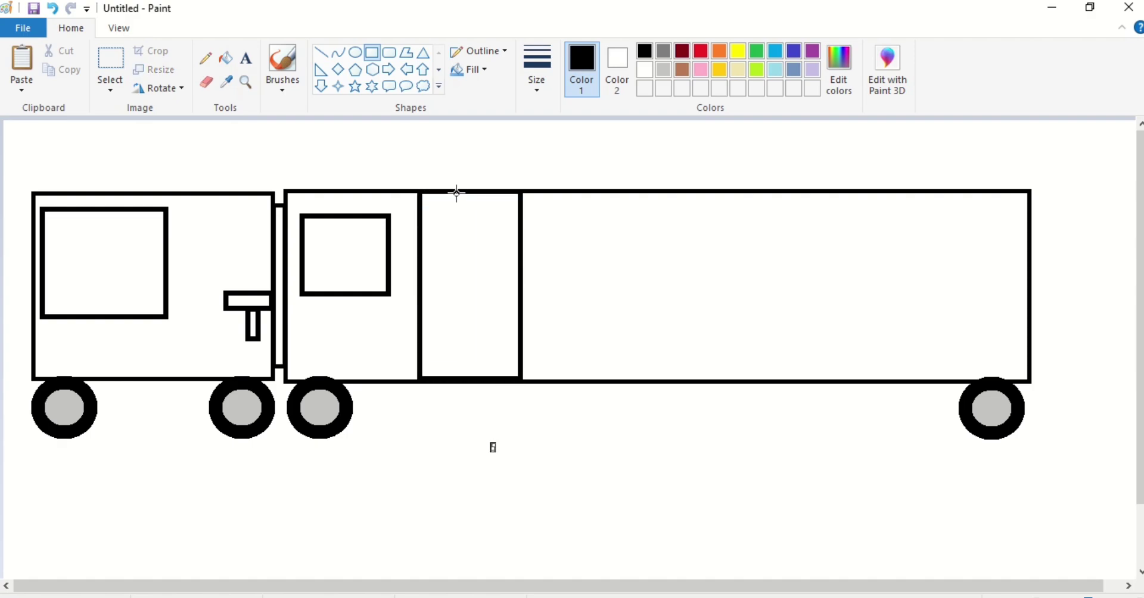
key("ctrl+z")
Step: Draw a narrow full-height strip down the middle of the door
left_click_drag(464, 192, 477, 376)
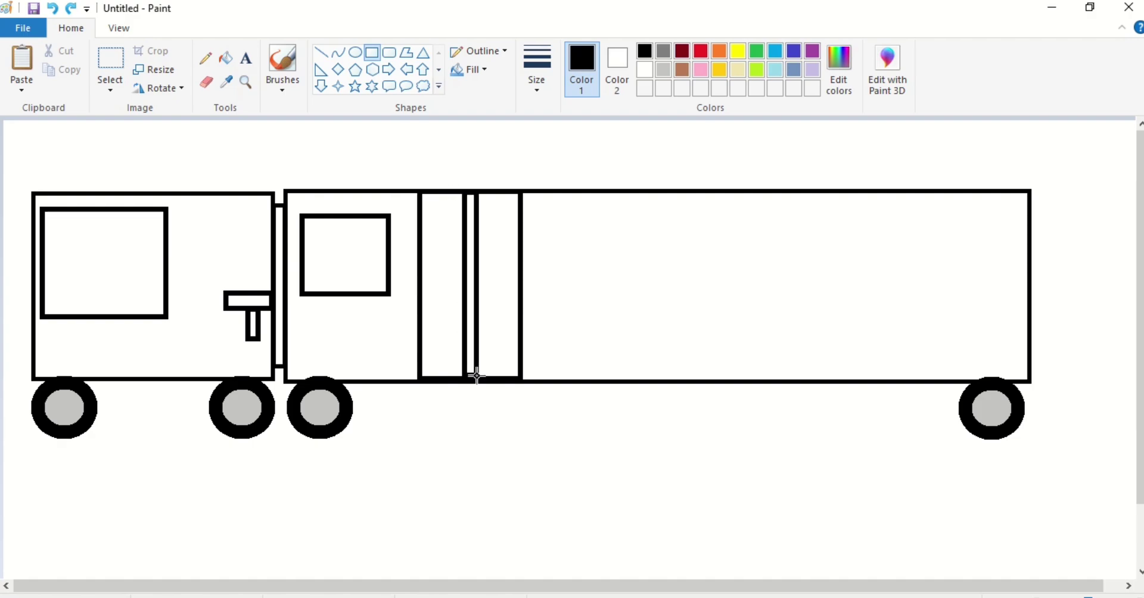
left_click(495, 427)
key("ctrl+z")
Step: Copy the long carriage's window and place two copies in a row behind the door
left_click(110, 65)
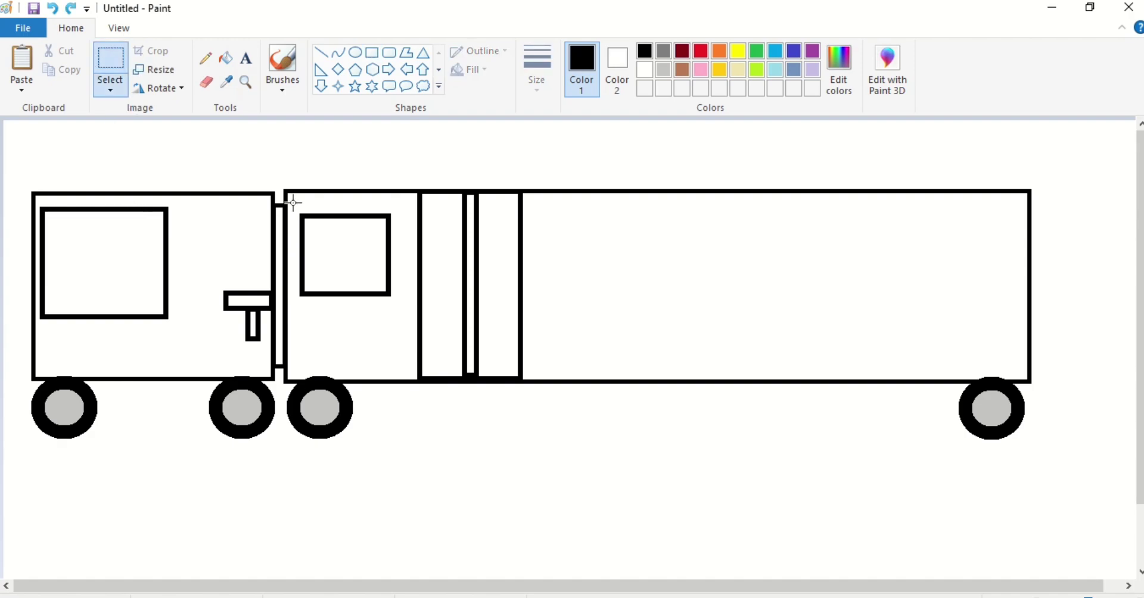
left_click_drag(293, 203, 407, 326)
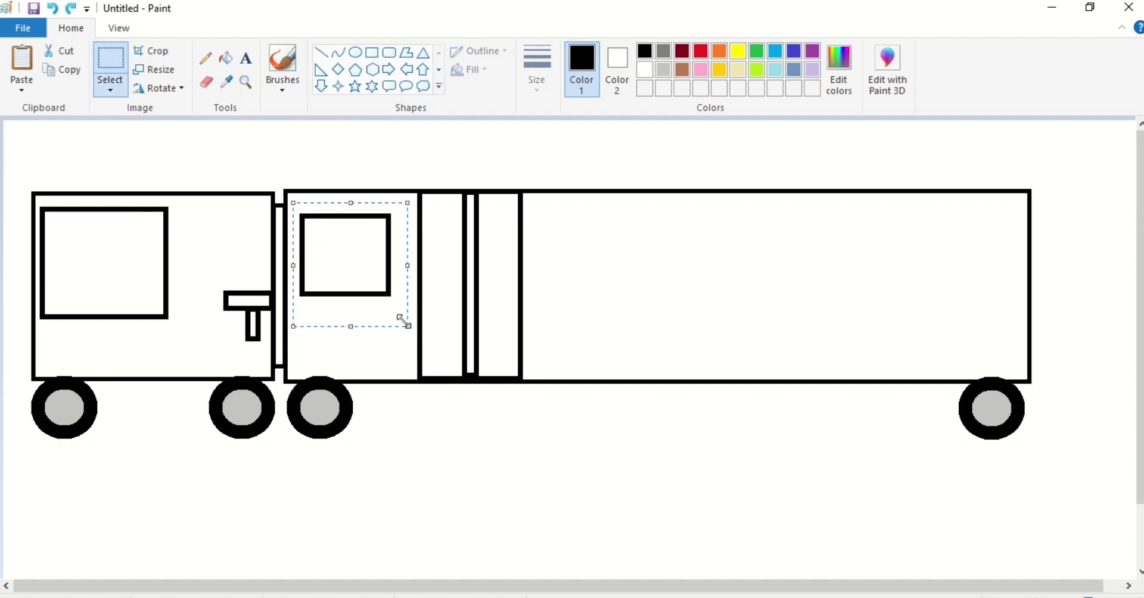
key("ctrl+c")
key("ctrl+v")
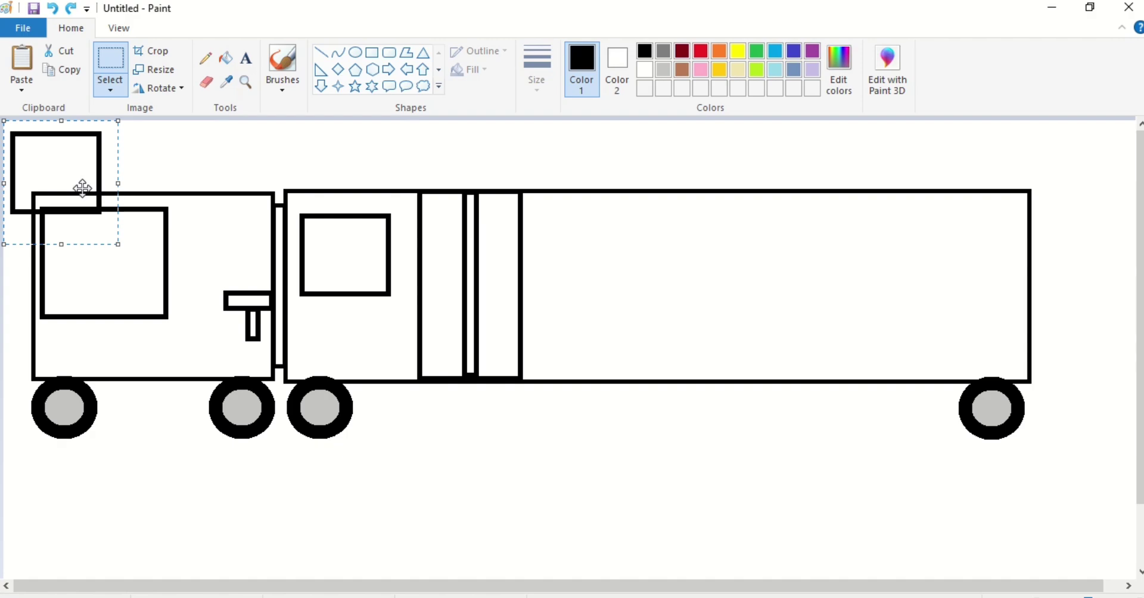
left_click_drag(82, 186, 618, 265)
key("ctrl+v")
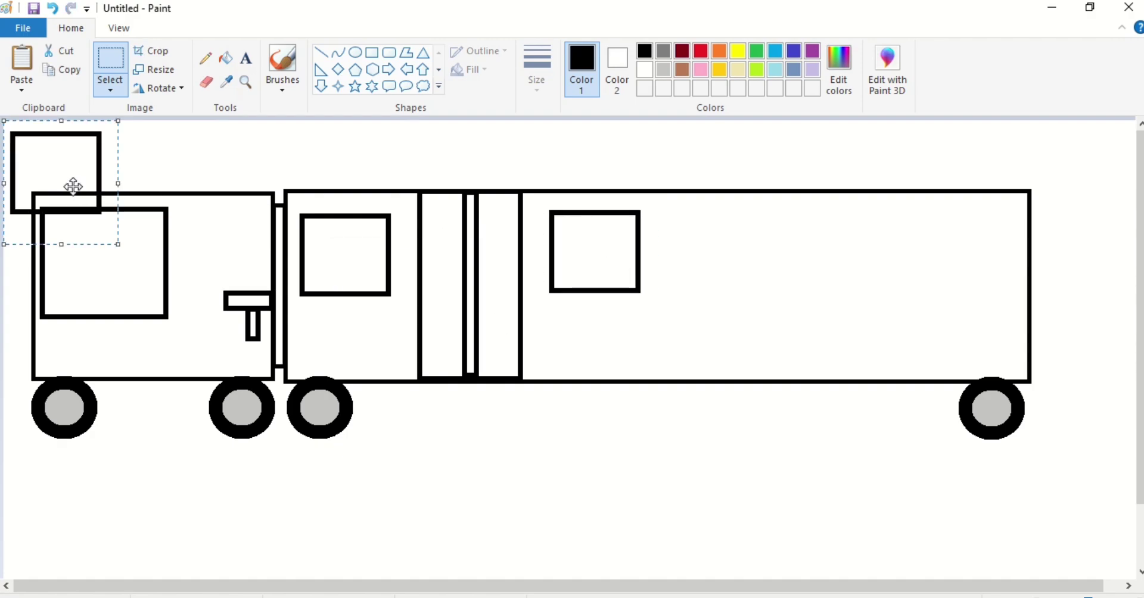
left_click_drag(71, 186, 745, 262)
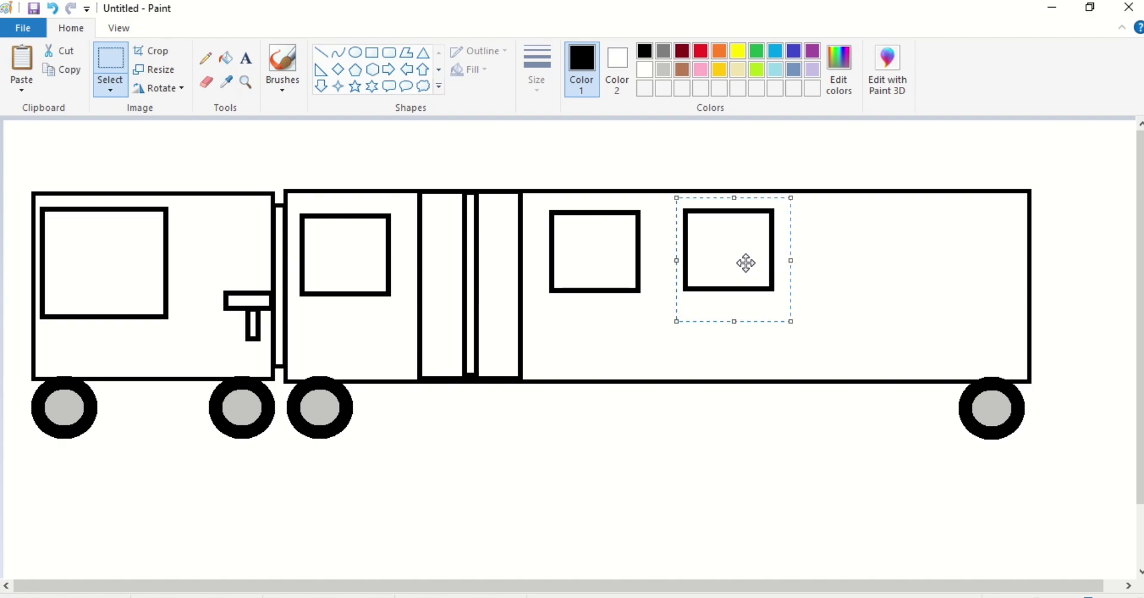
Step: Paste two more windows and line them up in the same row, reaching the long carriage's rear end
key("ctrl+v")
left_click_drag(56, 169, 855, 242)
key("Down")
key("Down")
key("Down")
key("Down")
key("Down")
key("Down")
key("Down")
key("Down")
key("Down")
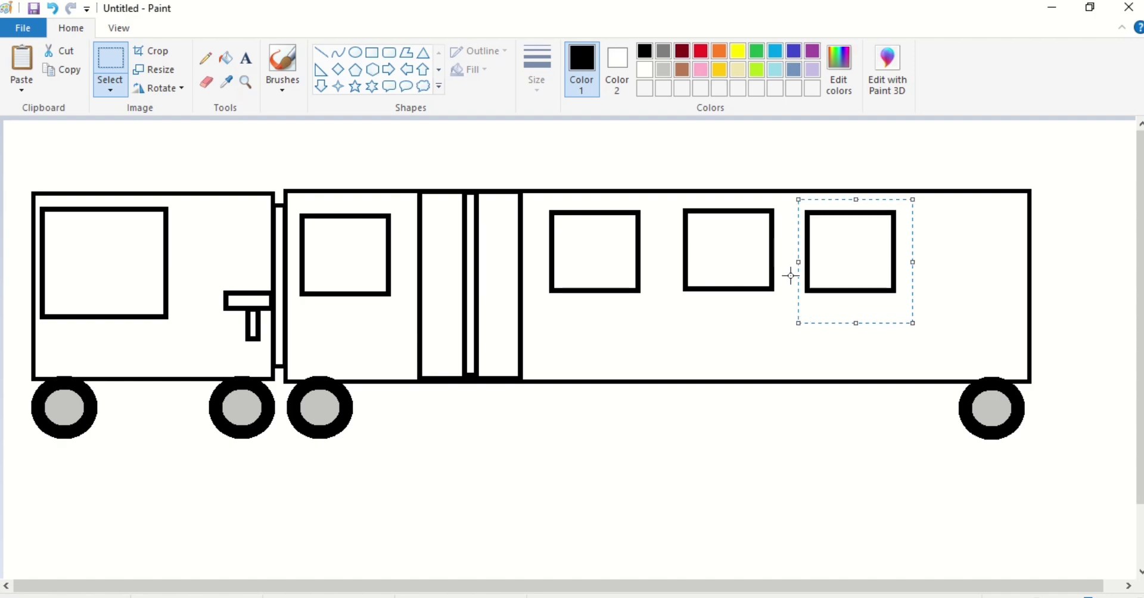
key("ctrl+v")
left_click_drag(46, 189, 963, 271)
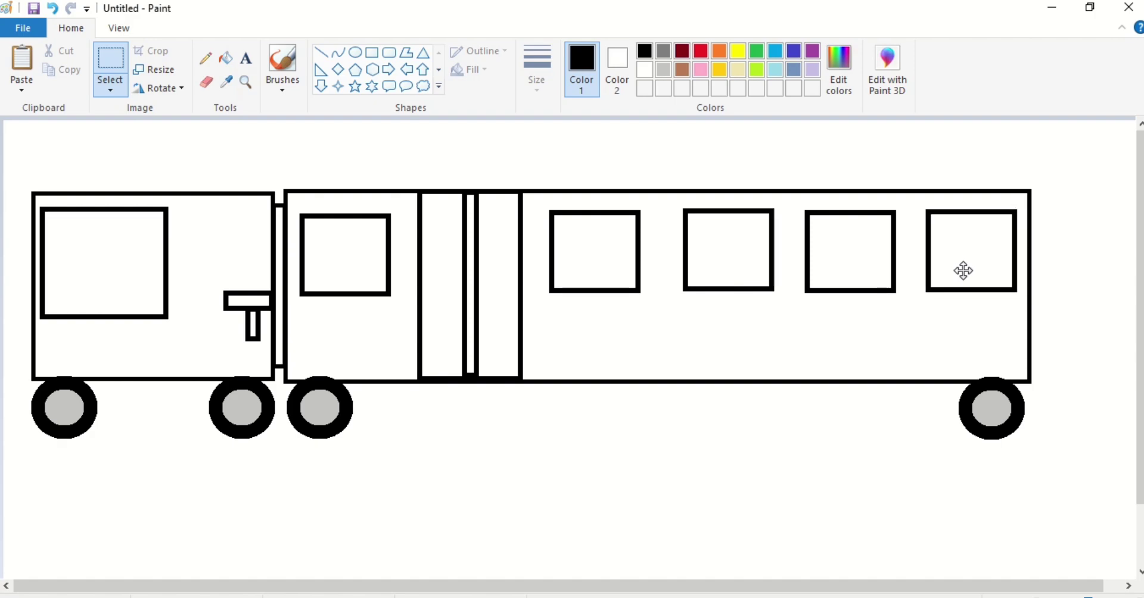
left_click(830, 437)
Step: Fill the bodies of both carriages with yellow, including the areas on both sides of the door
left_click(227, 58)
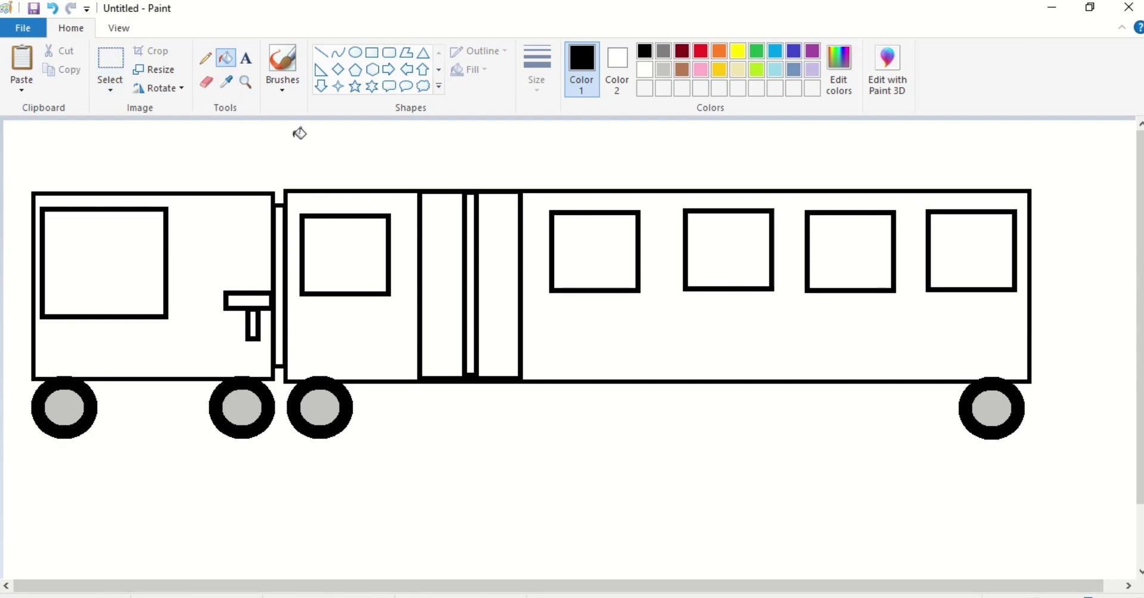
left_click(743, 50)
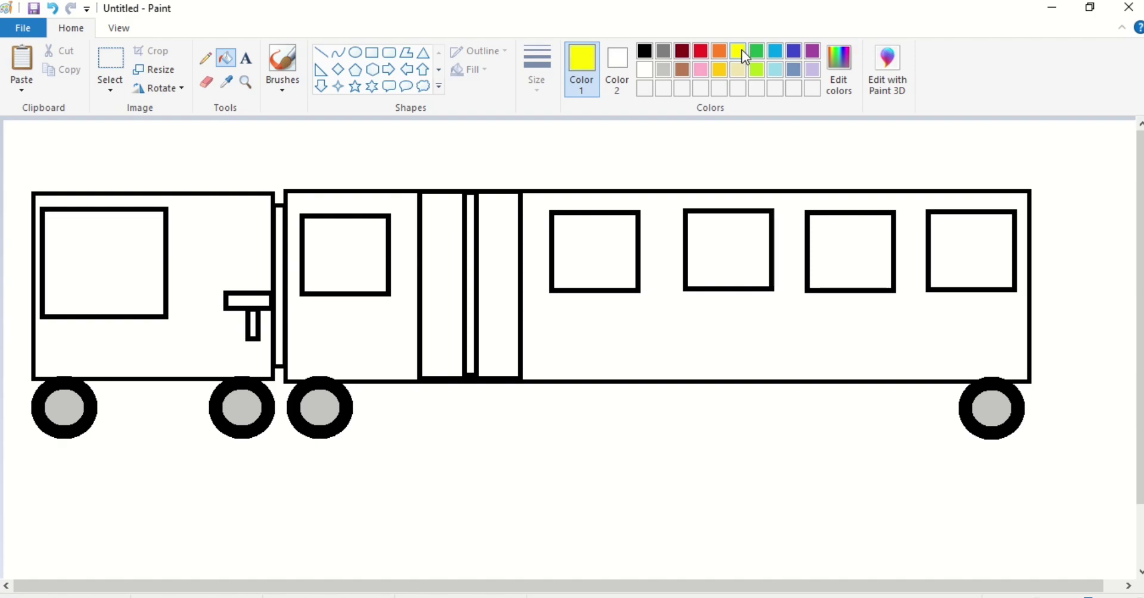
left_click(645, 330)
left_click(399, 323)
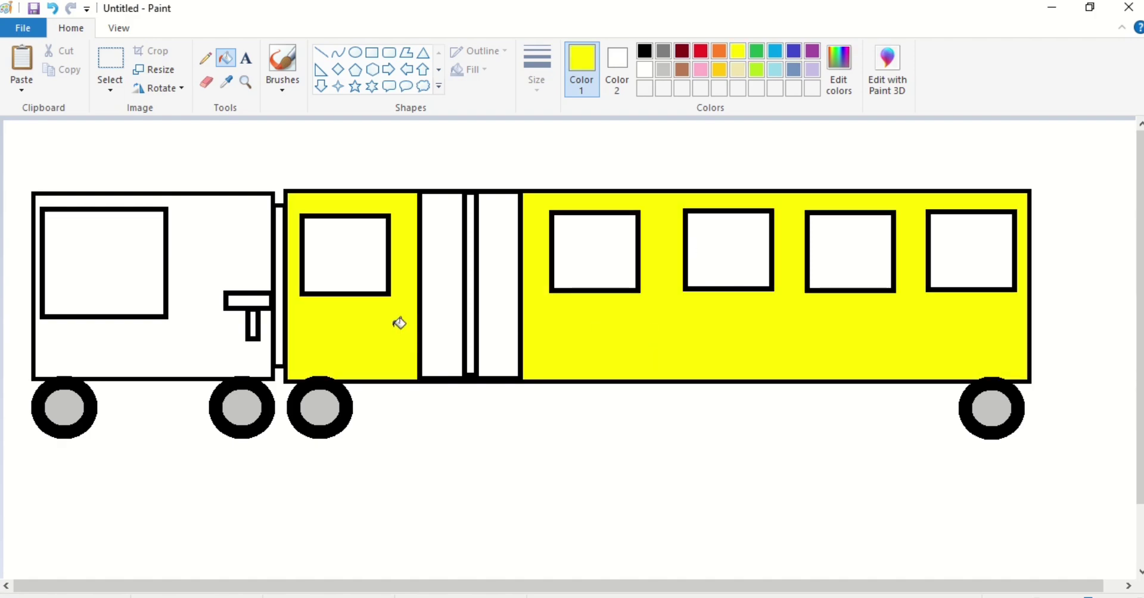
left_click(193, 356)
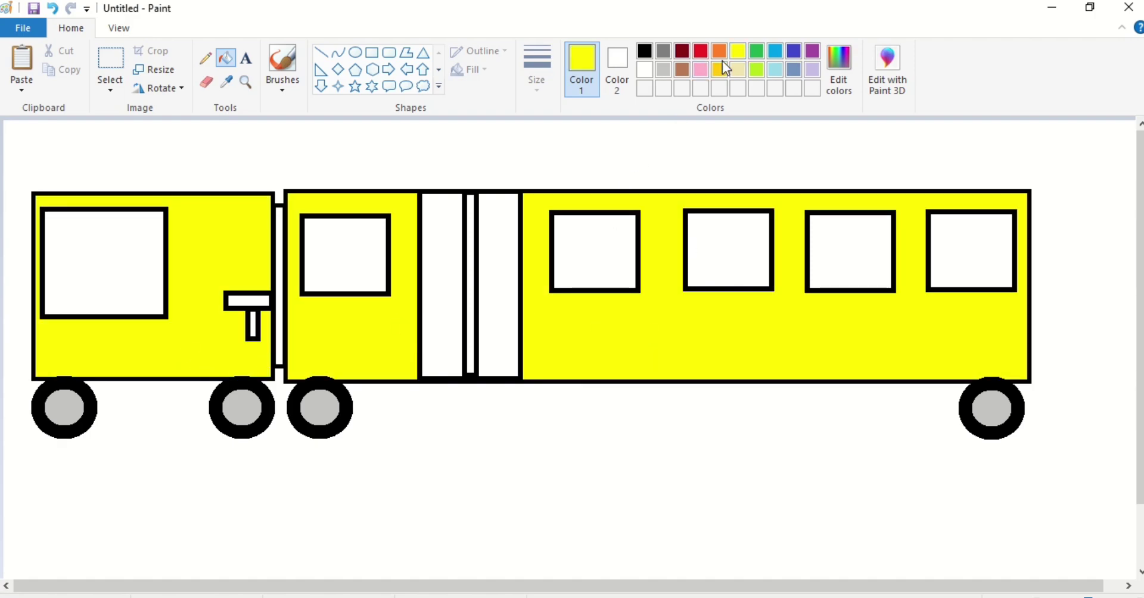
Step: Fill the short carriage's large window and the first and third windows behind the door with indigo blue
left_click(798, 50)
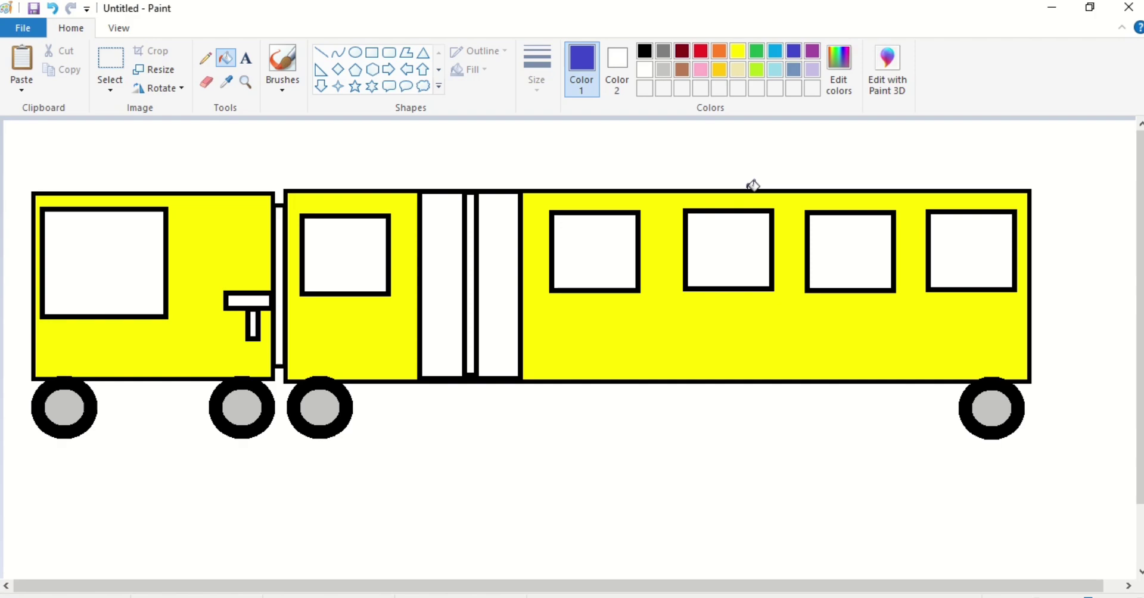
left_click(600, 235)
left_click(840, 241)
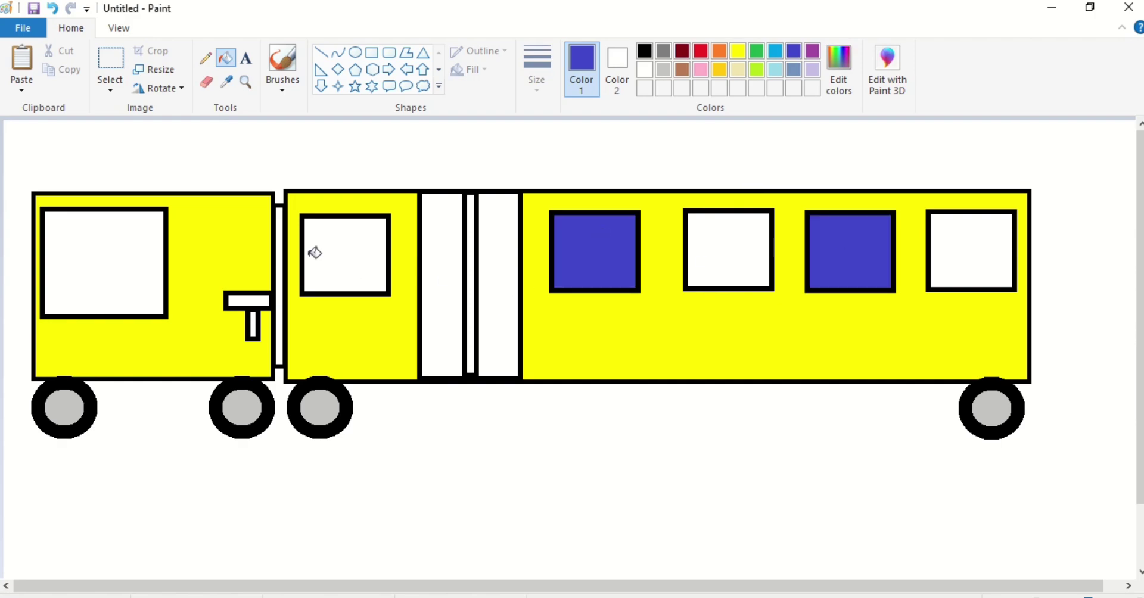
left_click(159, 249)
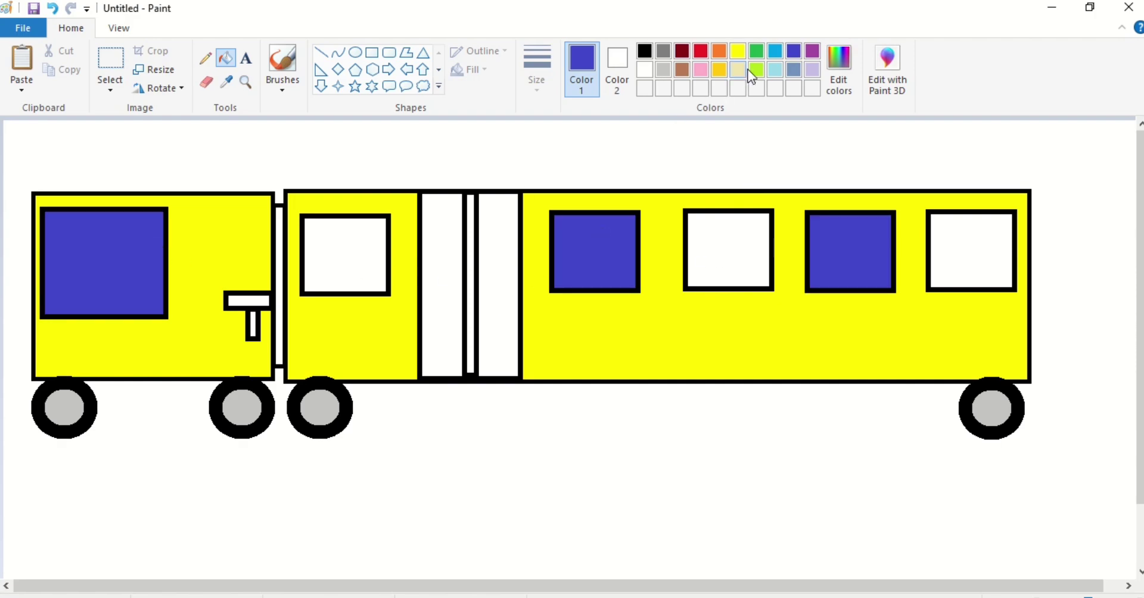
Step: Fill the three remaining windows, the connector between the carriages and the T-shaped part on the short carriage with dark red
left_click(755, 50)
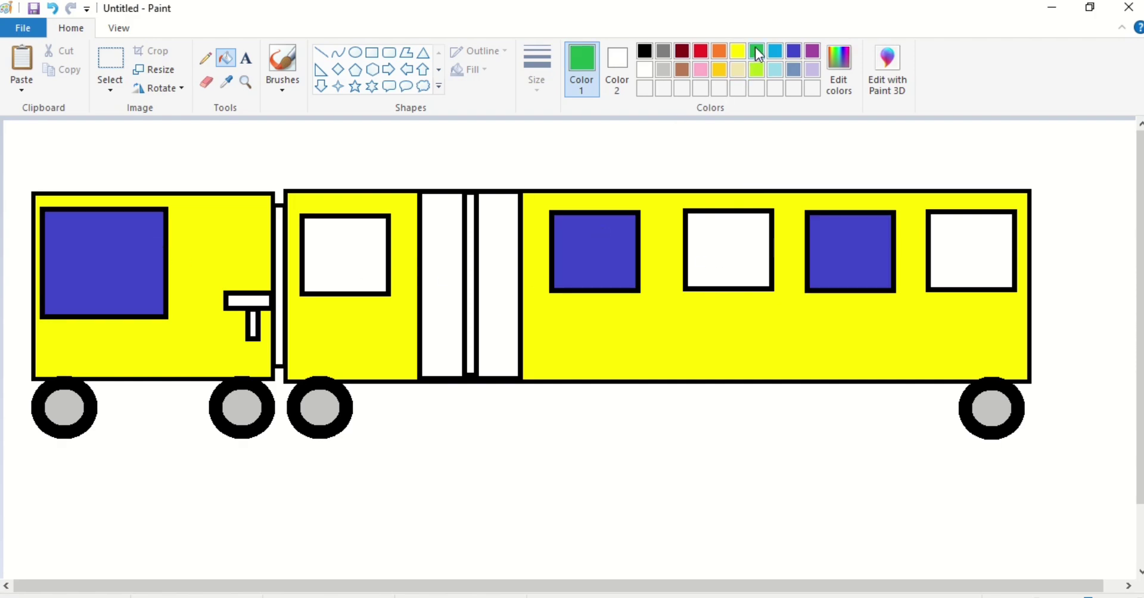
left_click(683, 51)
left_click(747, 234)
left_click(985, 261)
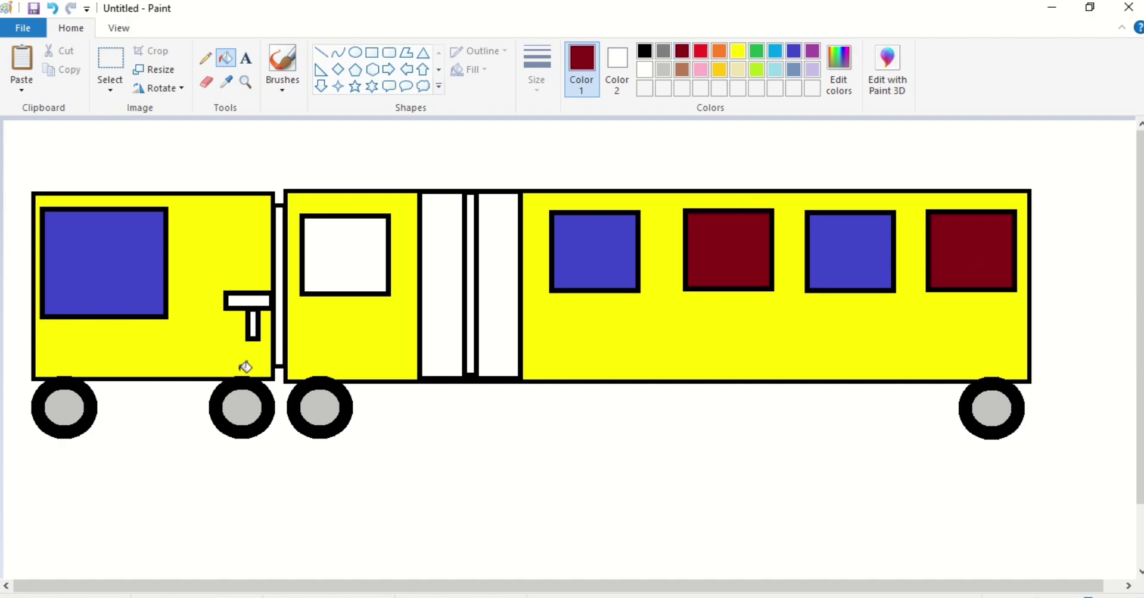
left_click(356, 252)
left_click(279, 286)
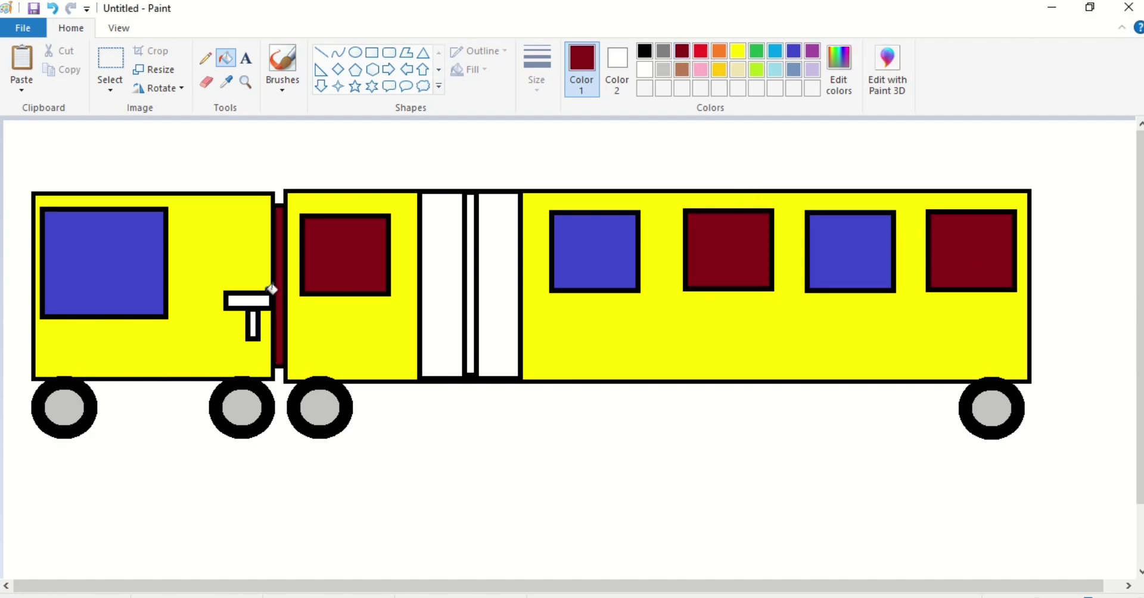
left_click(257, 297)
Step: Fill the two door panels with purple and the narrow strip between them with green
left_click(793, 51)
left_click(812, 51)
left_click(506, 318)
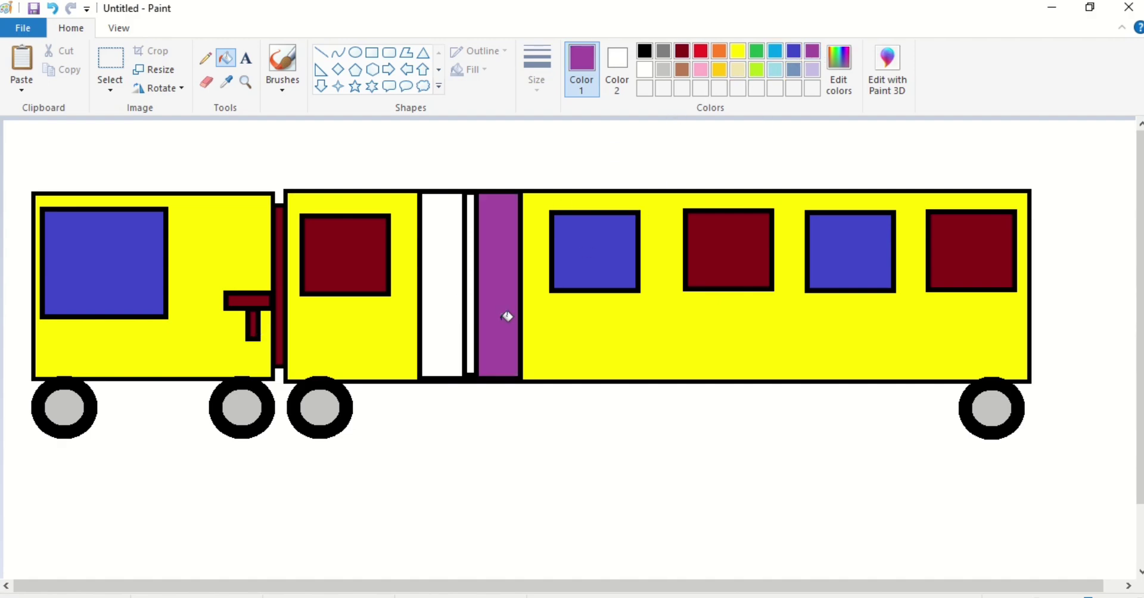
left_click(457, 315)
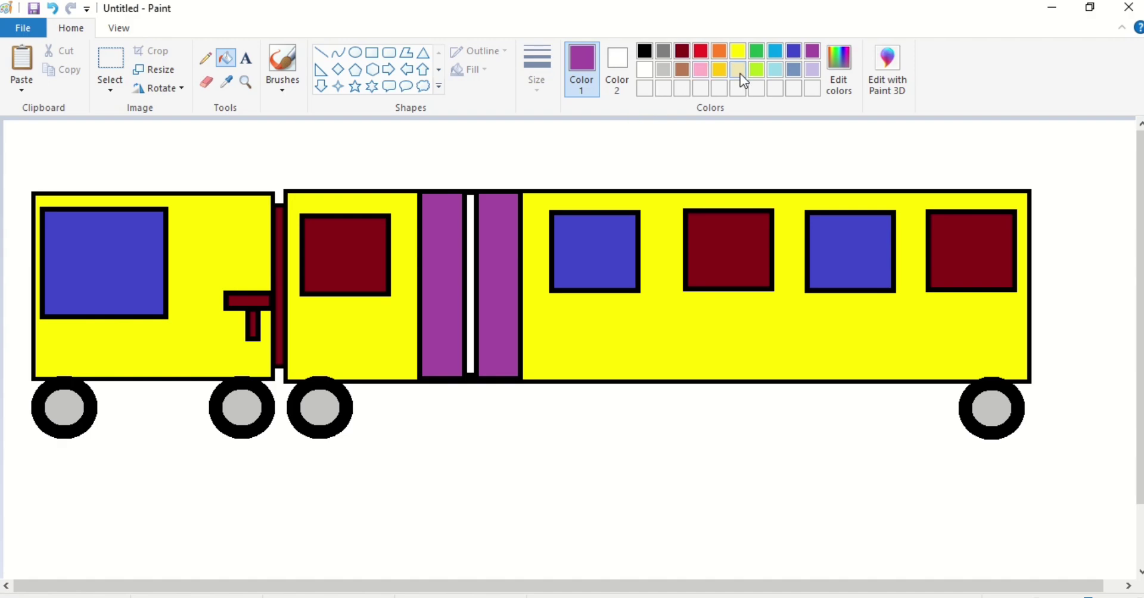
left_click(755, 51)
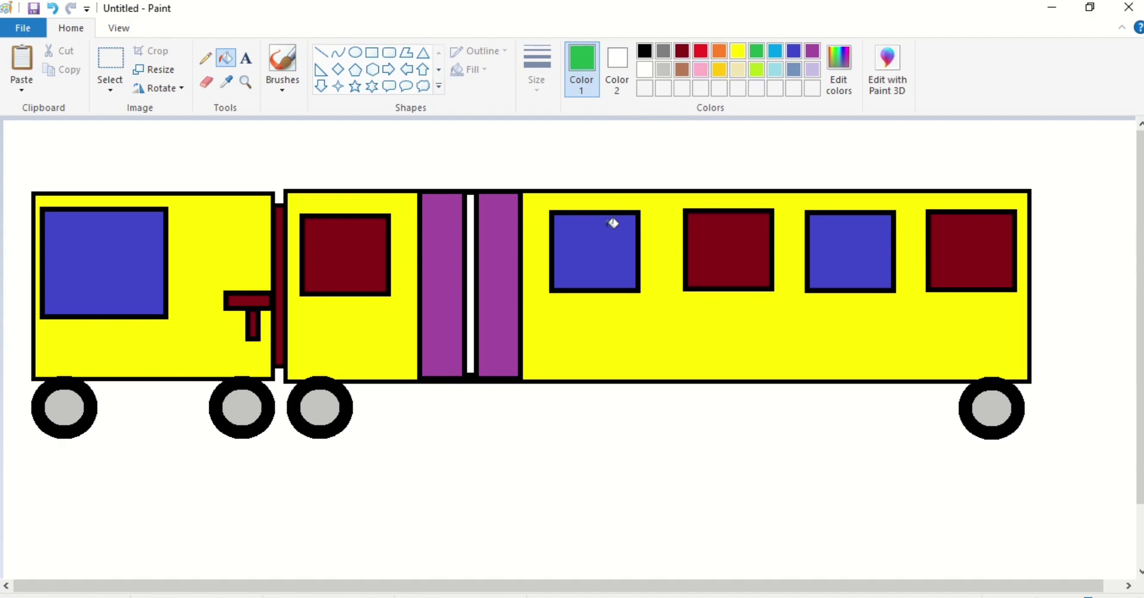
left_click(470, 336)
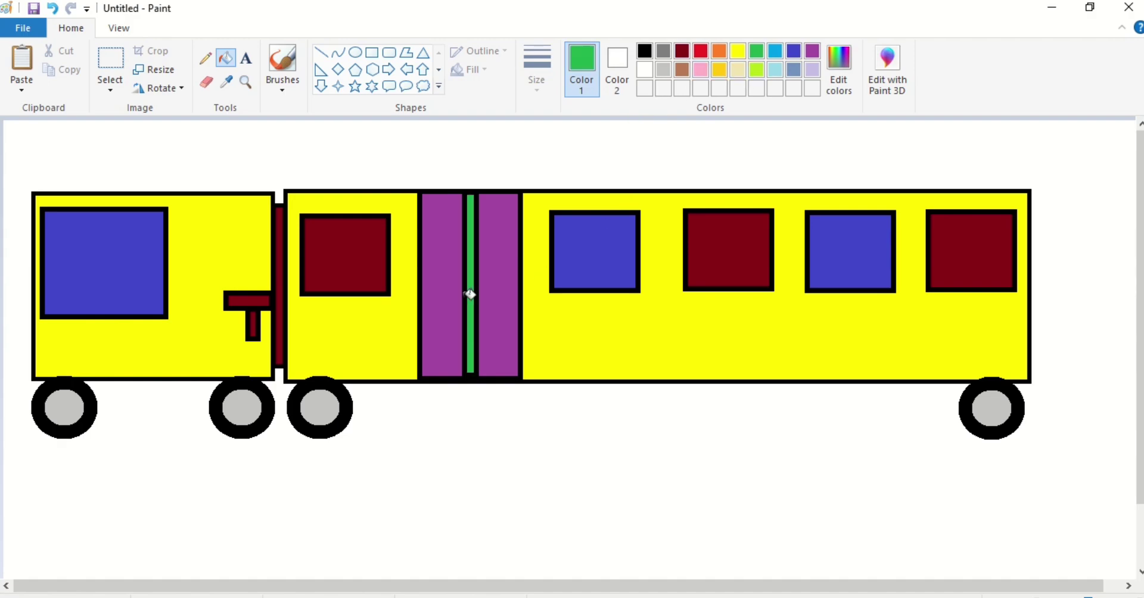
Step: Draw six small purple six-point stars scattered over the yellow bodies, four on the long carriage and two on the short one
left_click(370, 86)
left_click_drag(321, 343, 343, 360)
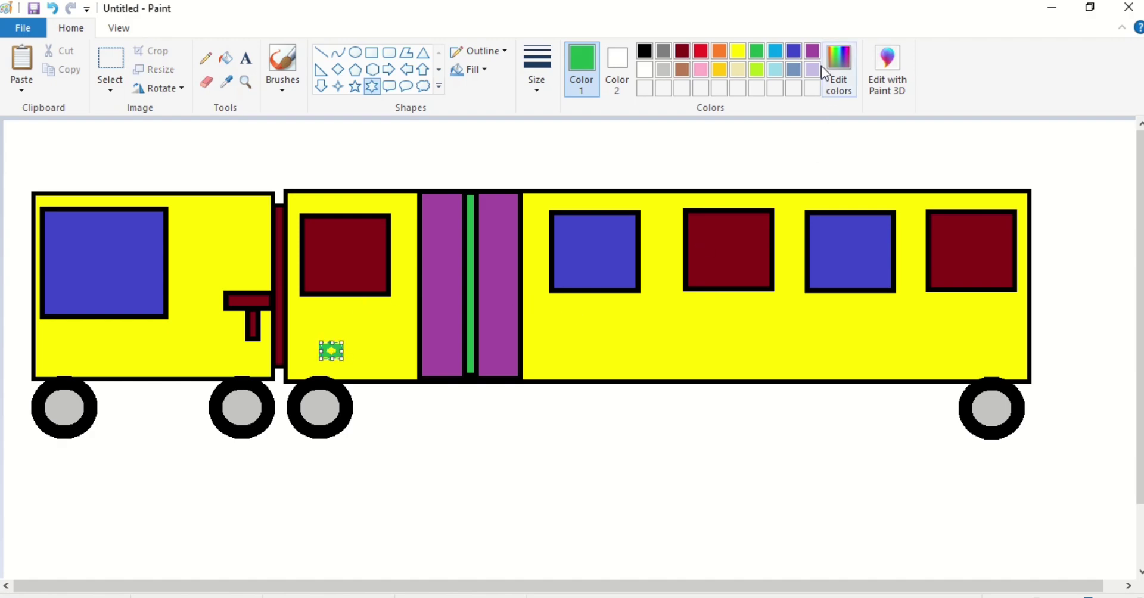
left_click(814, 51)
left_click_drag(718, 322, 742, 344)
left_click_drag(877, 306, 898, 331)
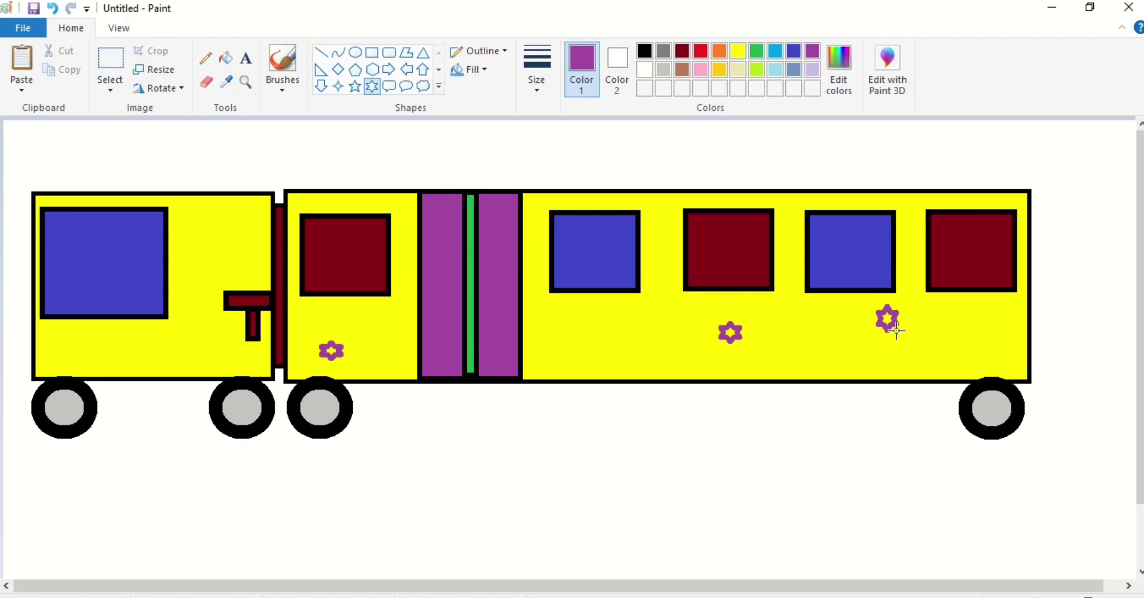
left_click_drag(539, 348, 561, 370)
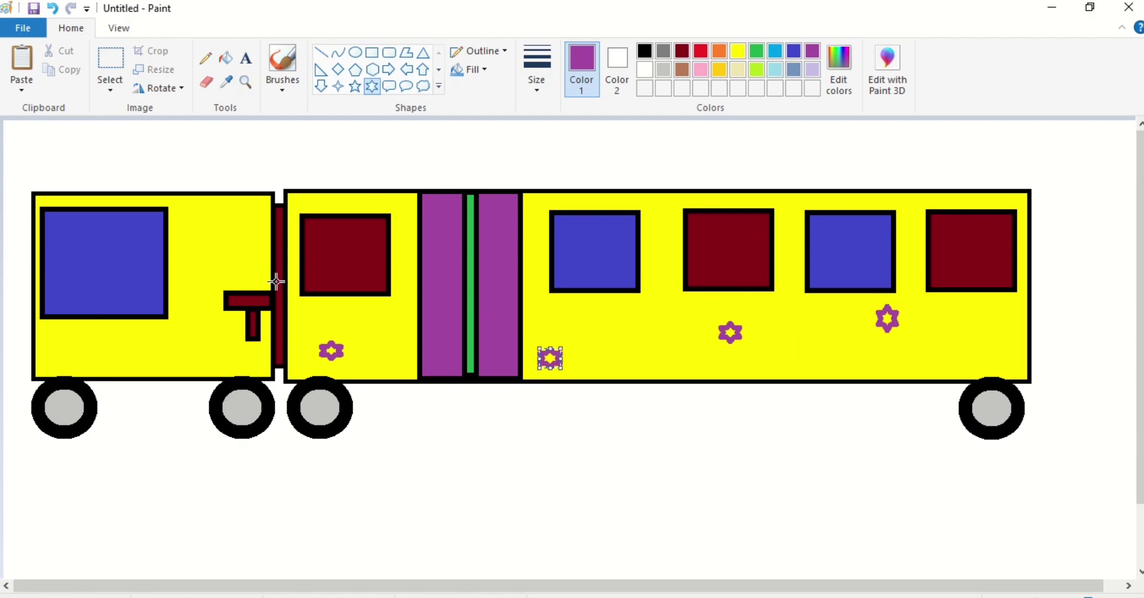
left_click_drag(222, 238, 247, 261)
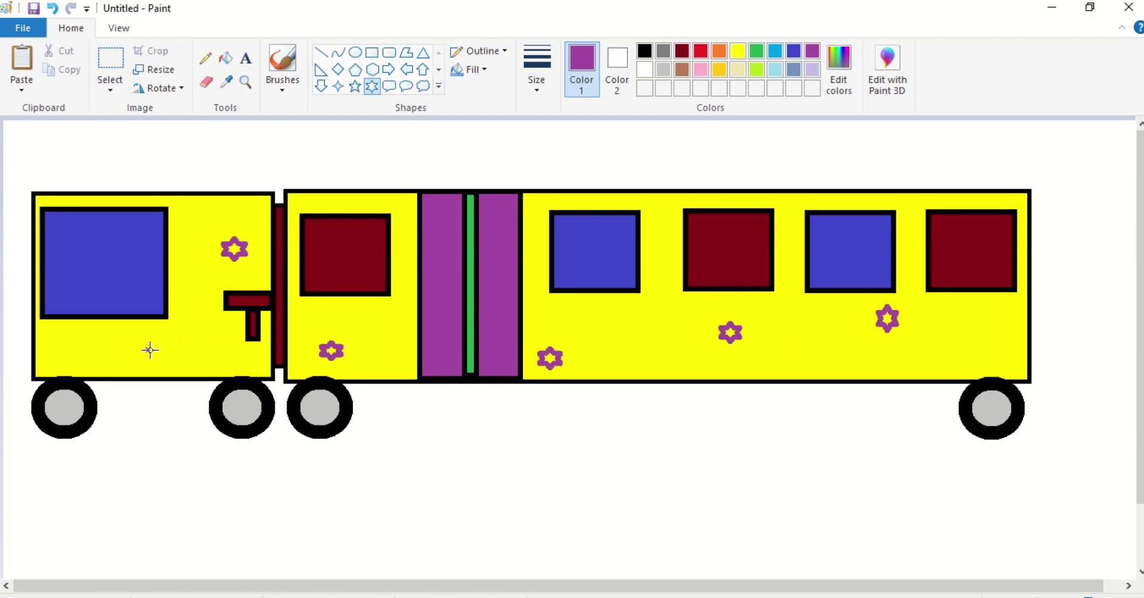
left_click_drag(147, 349, 168, 367)
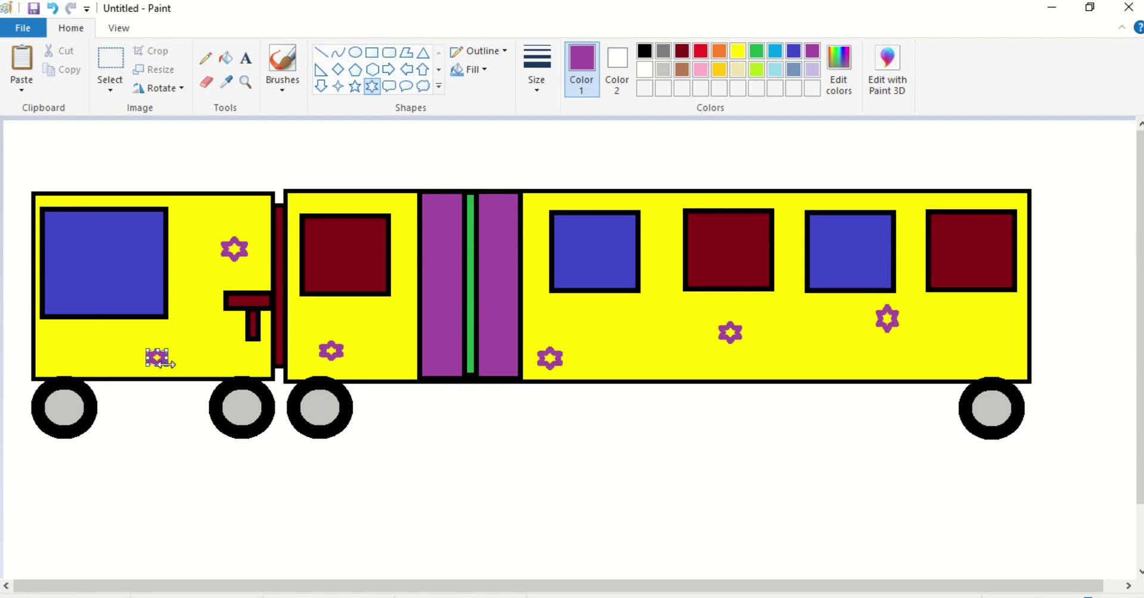
Step: Fill the inside of all six stars with purple
left_click(222, 61)
left_click(234, 249)
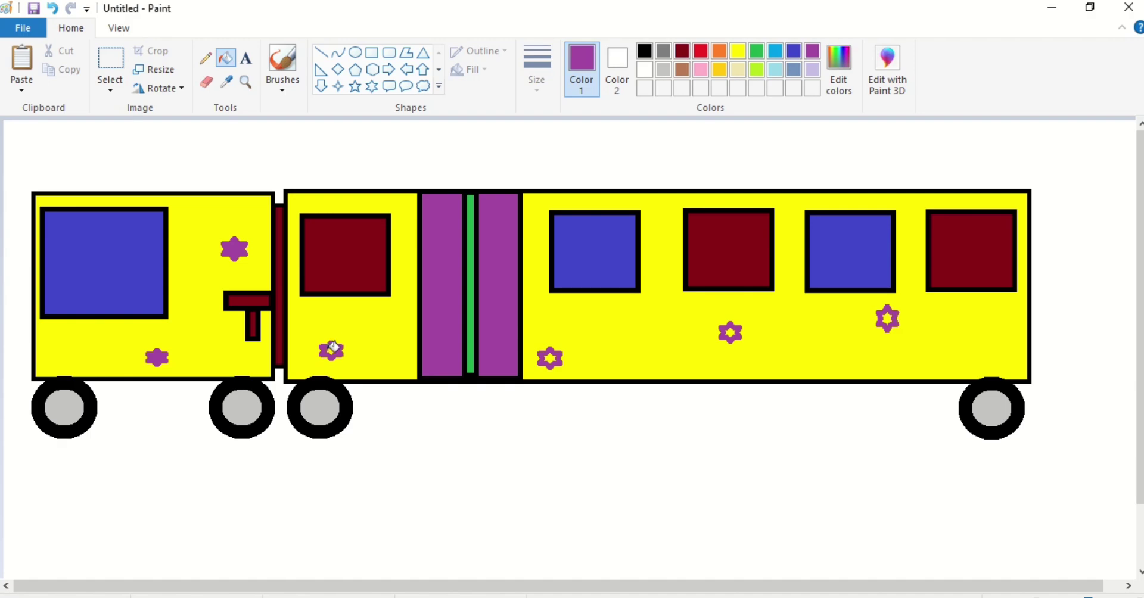
left_click(551, 356)
left_click(733, 331)
left_click(889, 319)
Step: Draw a black diagonal line sloping down across the area below the wheels and a horizontal ground line directly under the wheels
left_click(321, 52)
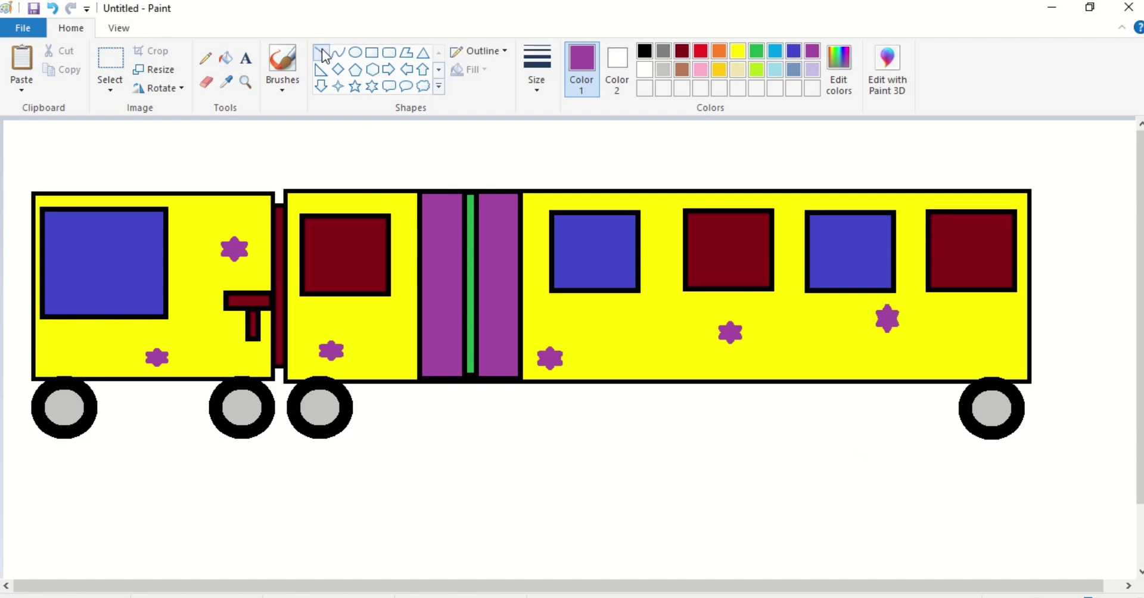
left_click(644, 52)
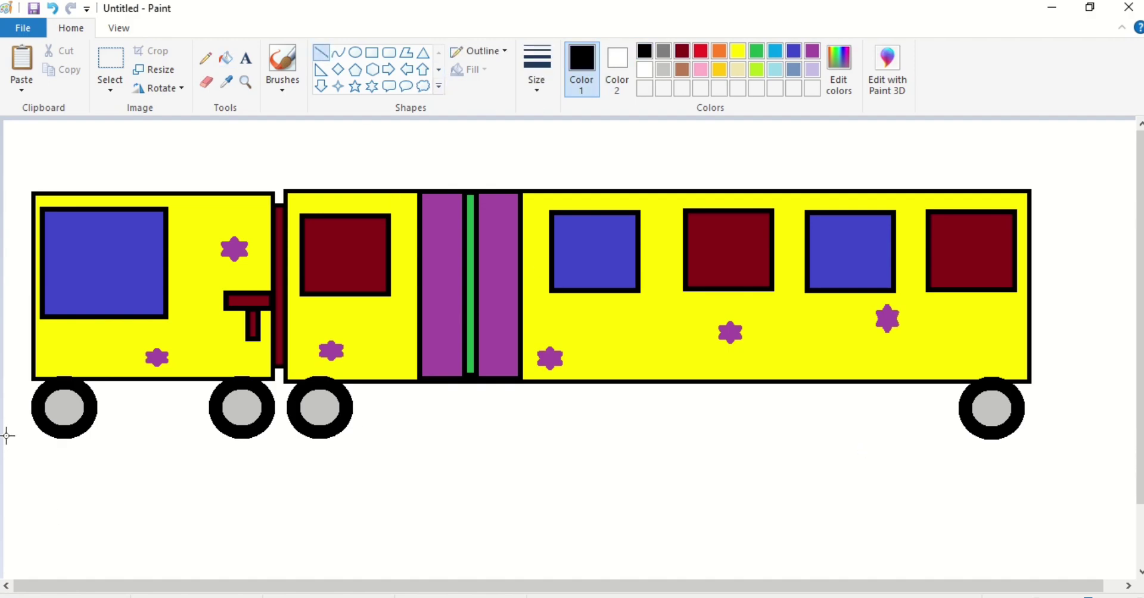
mouse_move(7, 435)
left_mouse_down()
mouse_move(777, 511)
mouse_move(1019, 516)
mouse_move(1119, 543)
mouse_move(1136, 559)
left_mouse_up()
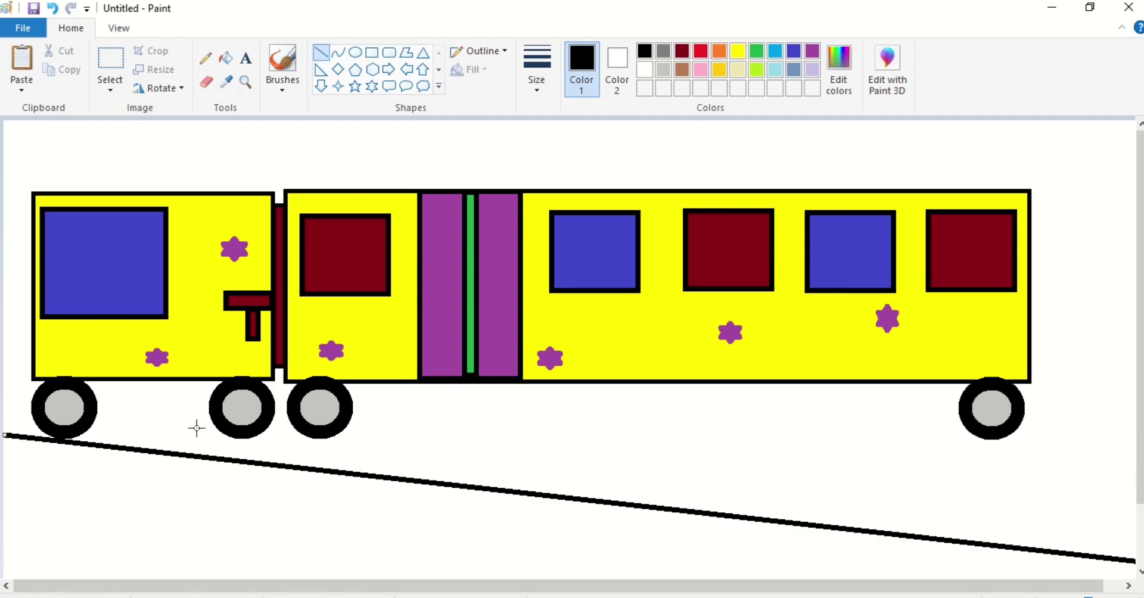
left_click(153, 549)
left_click_drag(40, 438, 1138, 438)
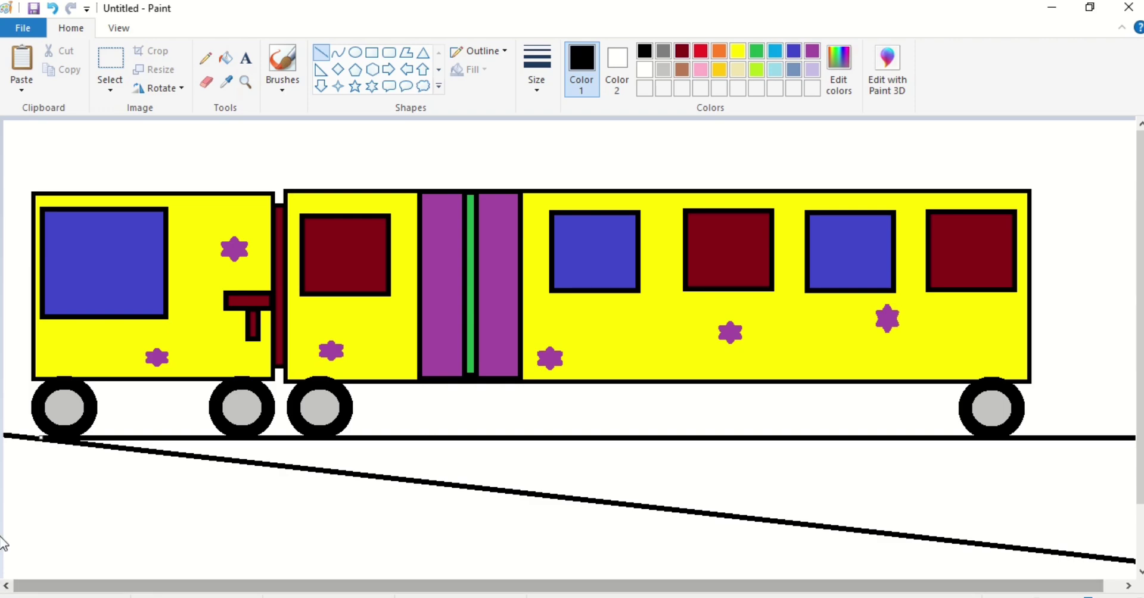
Step: Draw a short steep black line down from the ground's front end and a long diagonal rising rearward across the first diagonal
left_click_drag(6, 437, 83, 578)
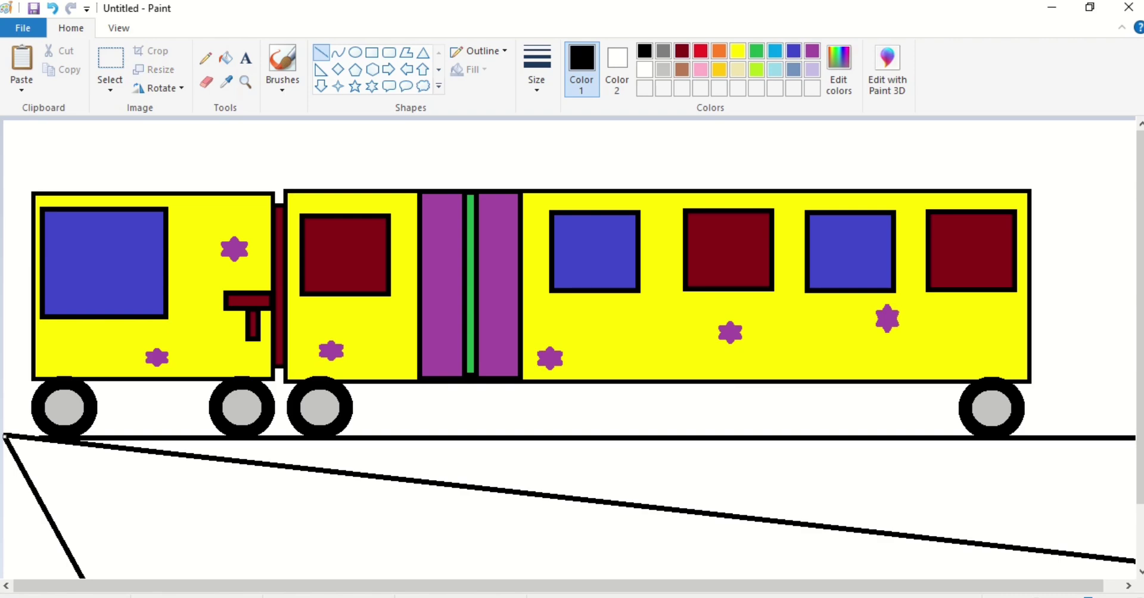
left_click(56, 457)
left_click_drag(6, 576, 1087, 441)
left_click(1131, 532)
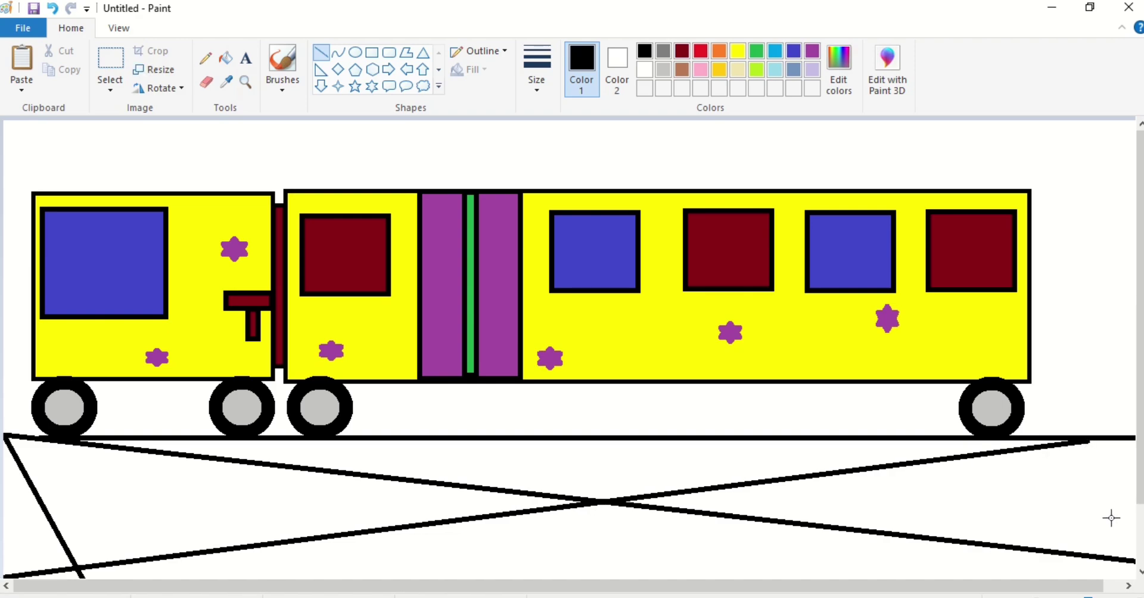